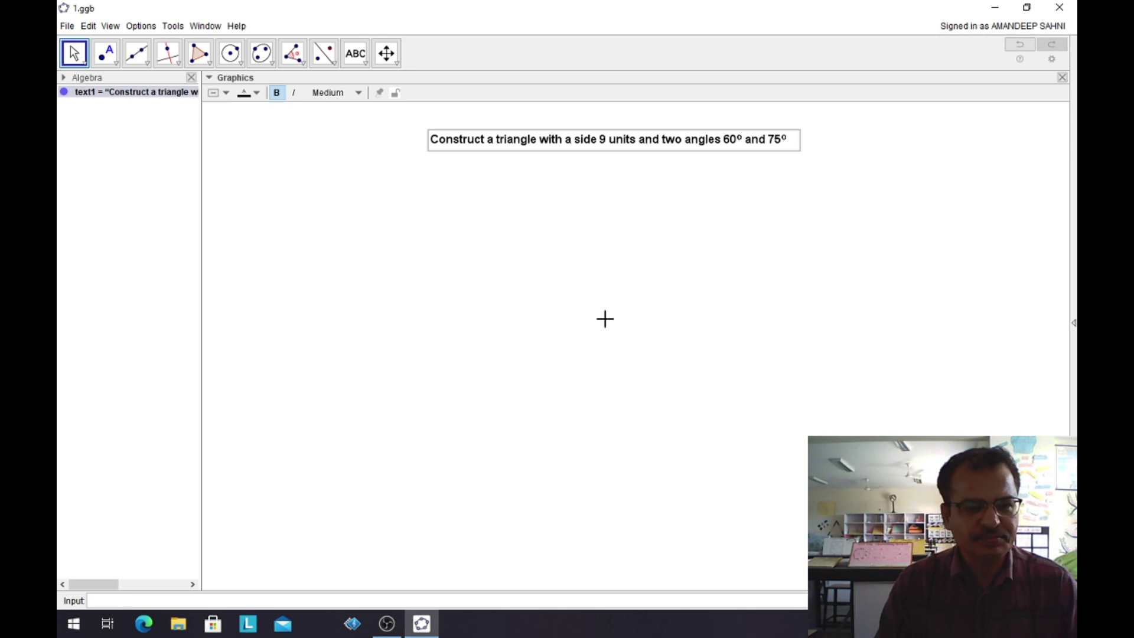
Draw a horizontal segment AB with a given length of 9 in the lower part of the drawing area
{"action": "left_click", "coordinate": [147, 64]}
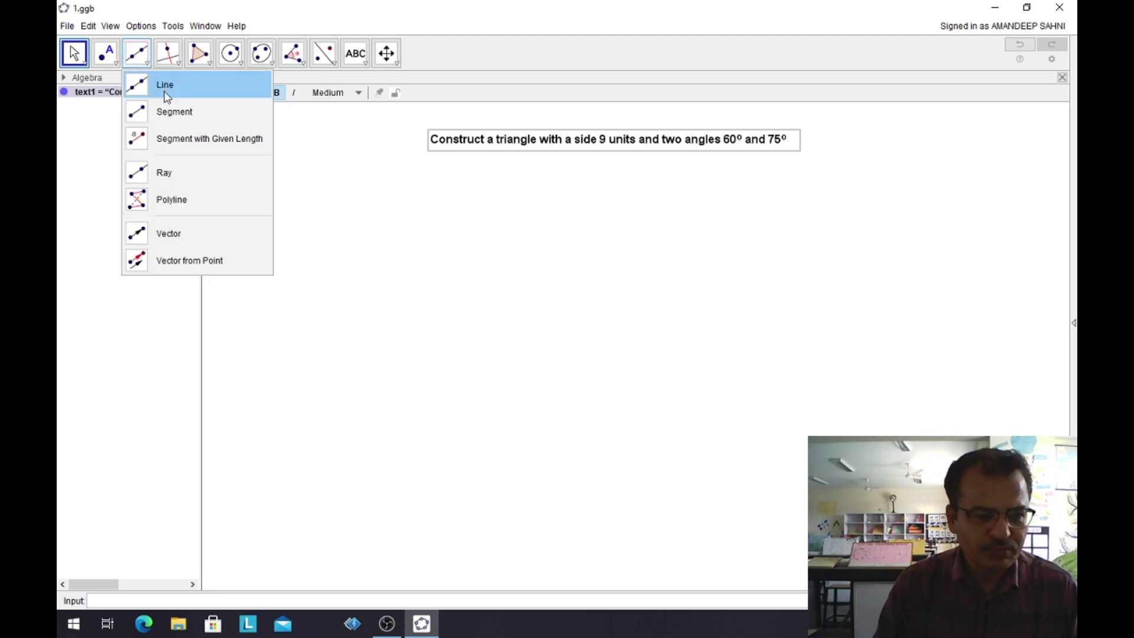
{"action": "left_click", "coordinate": [208, 138]}
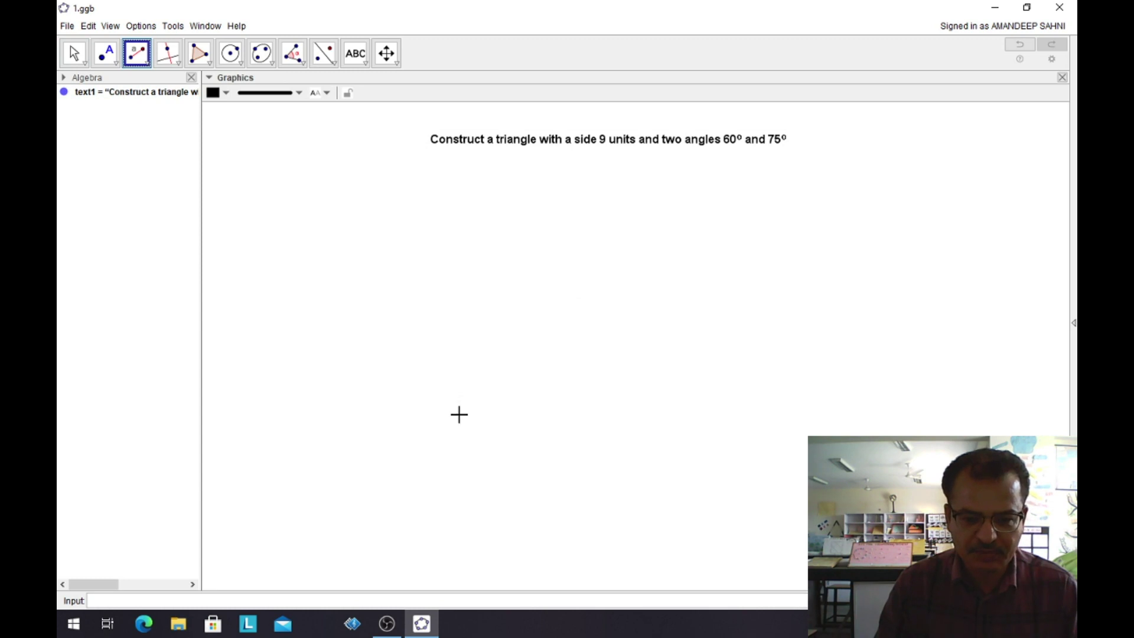
{"action": "left_click", "coordinate": [380, 406]}
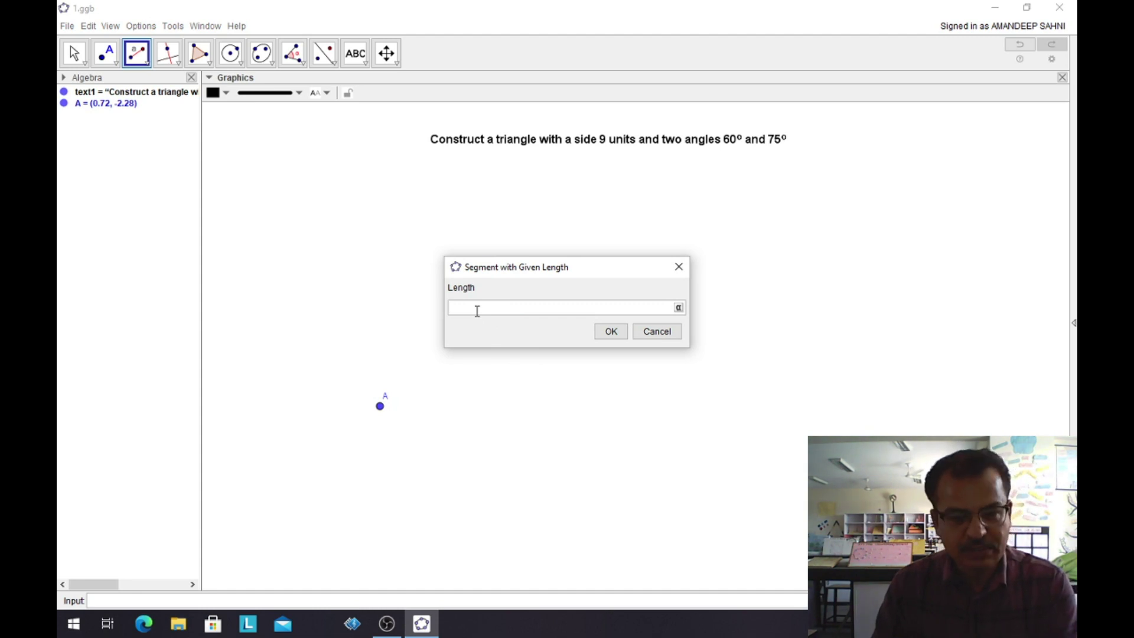
{"action": "type", "text": "9"}
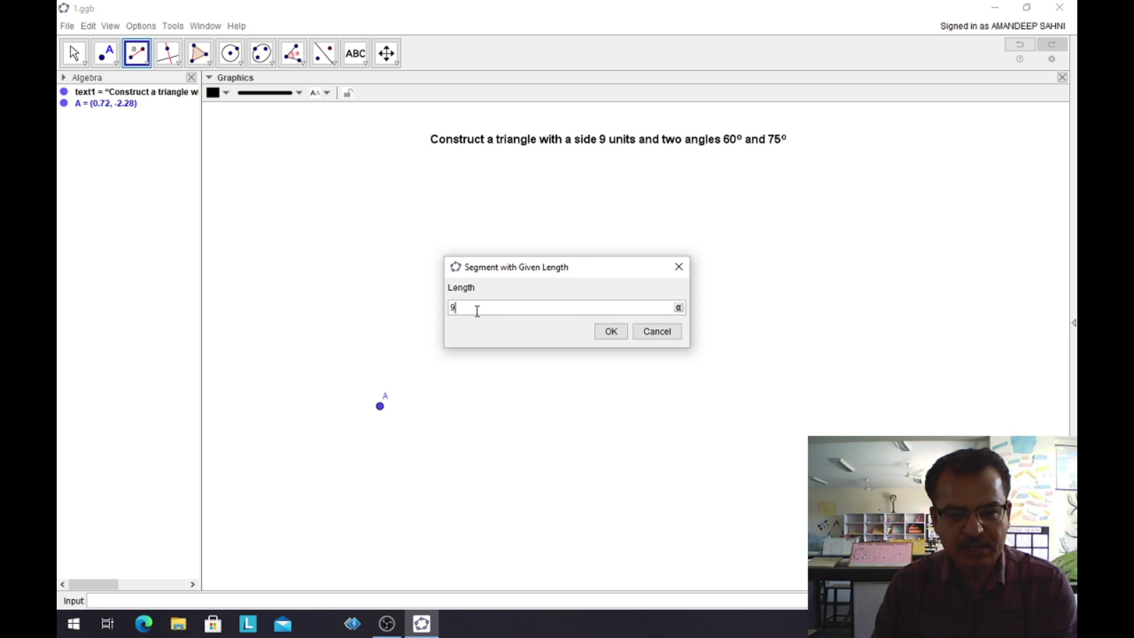
{"action": "left_click", "coordinate": [609, 333]}
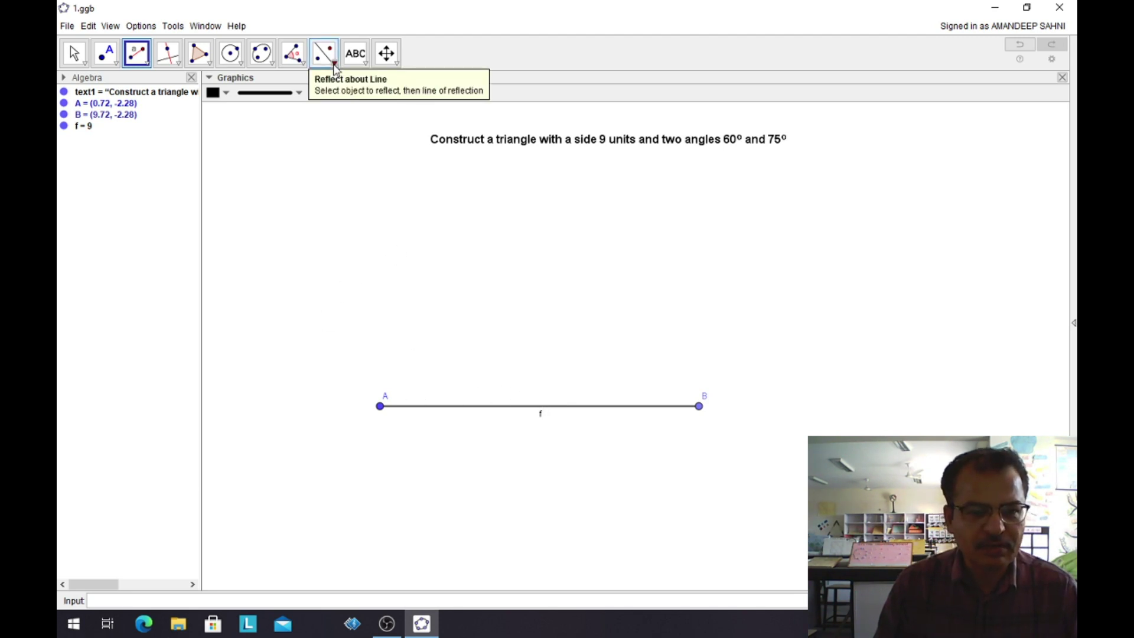
Show the length of segment AB on the drawing with the Distance or Length tool
{"action": "left_click", "coordinate": [149, 64]}
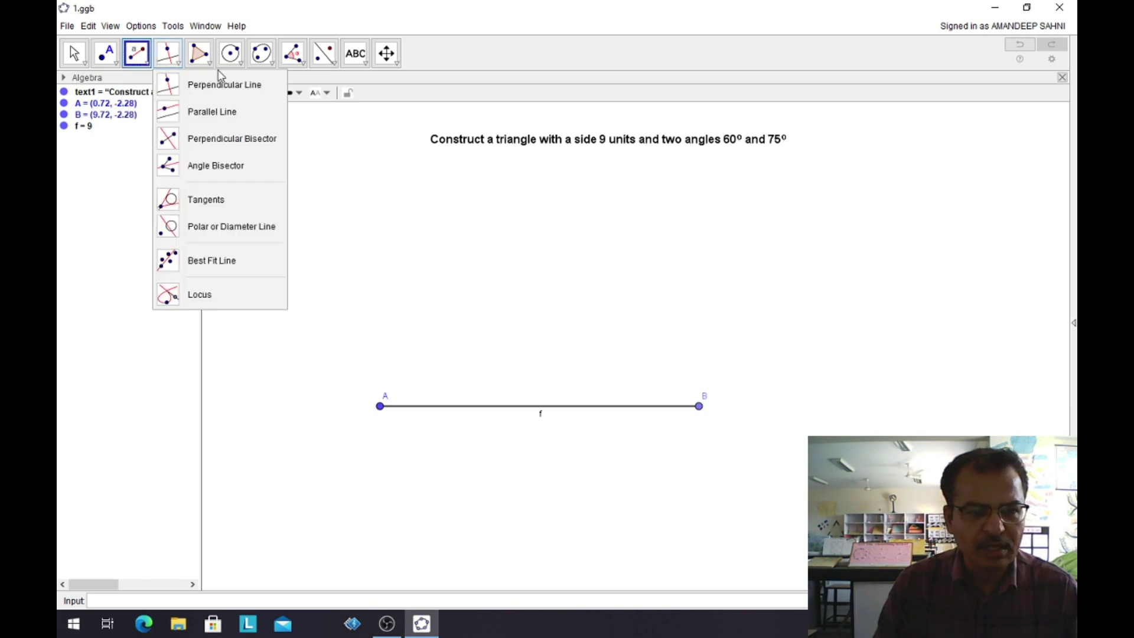
{"action": "mouse_move", "coordinate": [297, 69]}
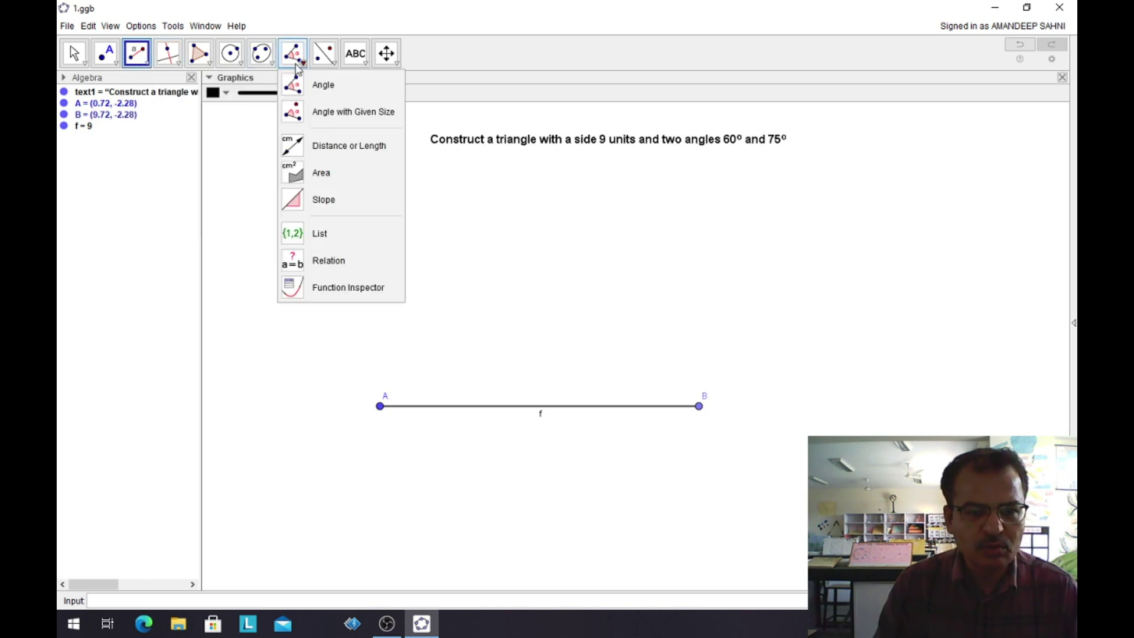
{"action": "left_click", "coordinate": [348, 146]}
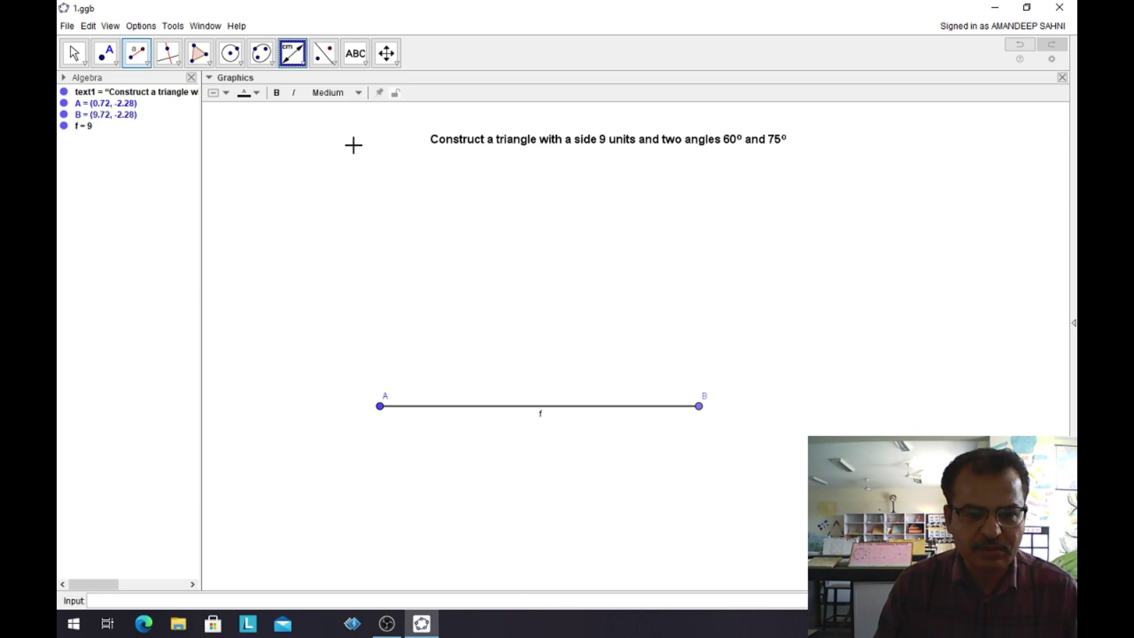
{"action": "left_click", "coordinate": [535, 406]}
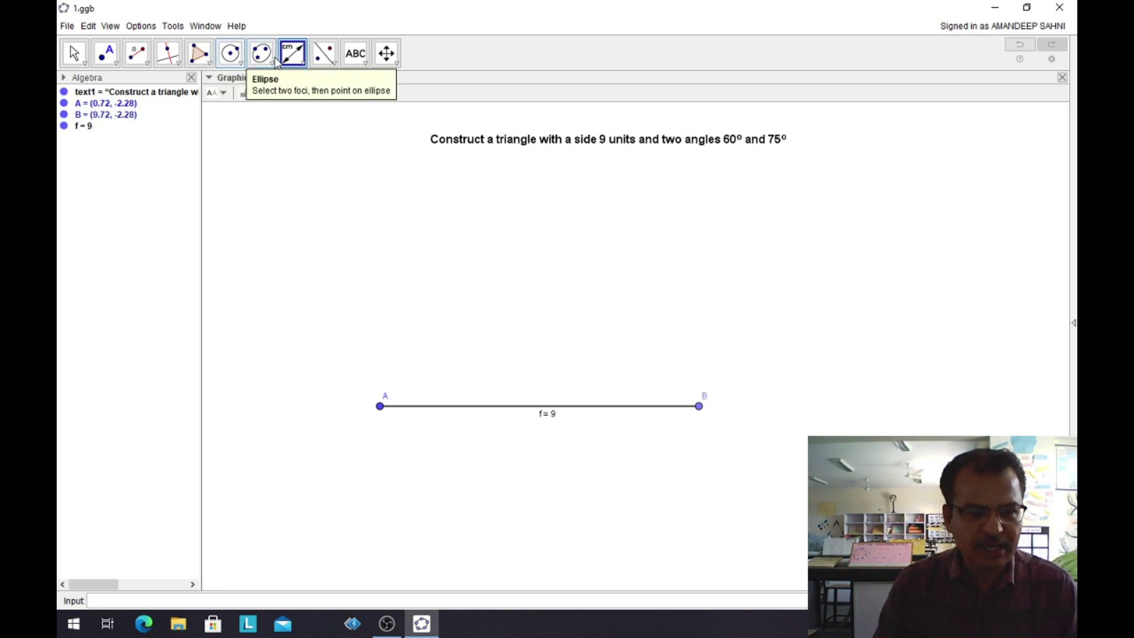
Construct a 60° counterclockwise angle of given size from point B with its vertex at A
{"action": "left_click", "coordinate": [304, 63]}
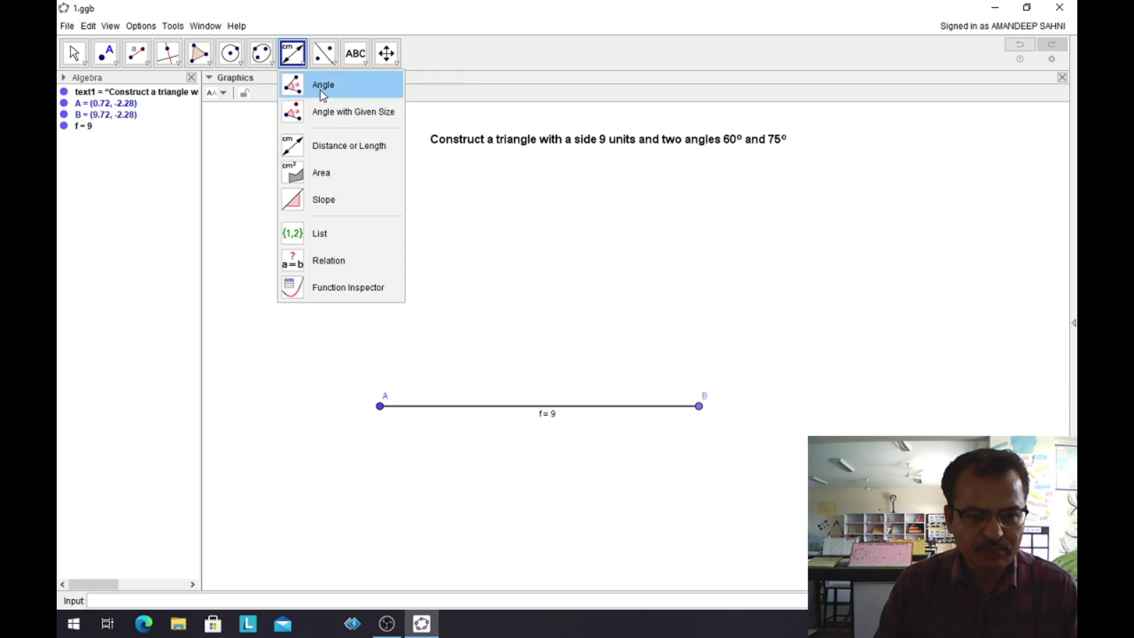
{"action": "left_click", "coordinate": [367, 113]}
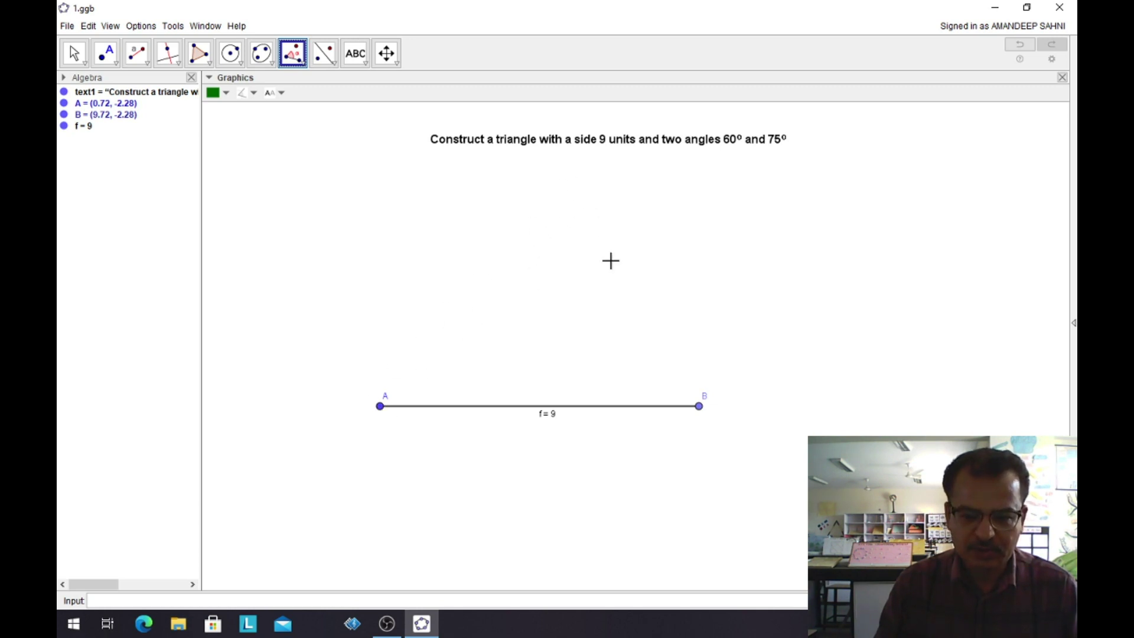
{"action": "left_click", "coordinate": [699, 407]}
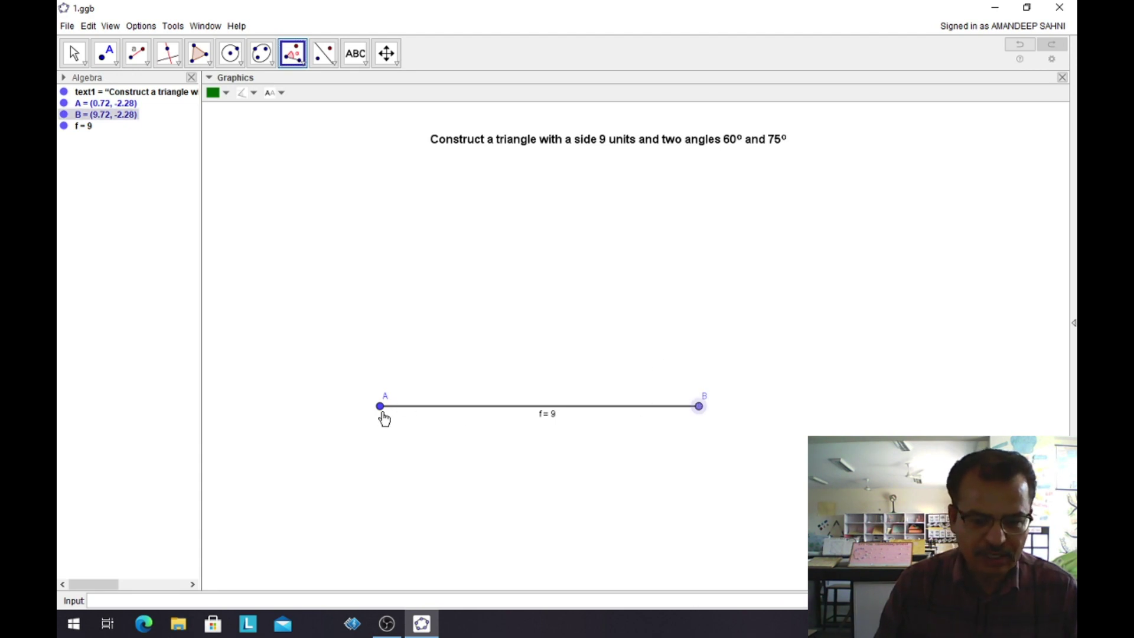
{"action": "left_click", "coordinate": [381, 406]}
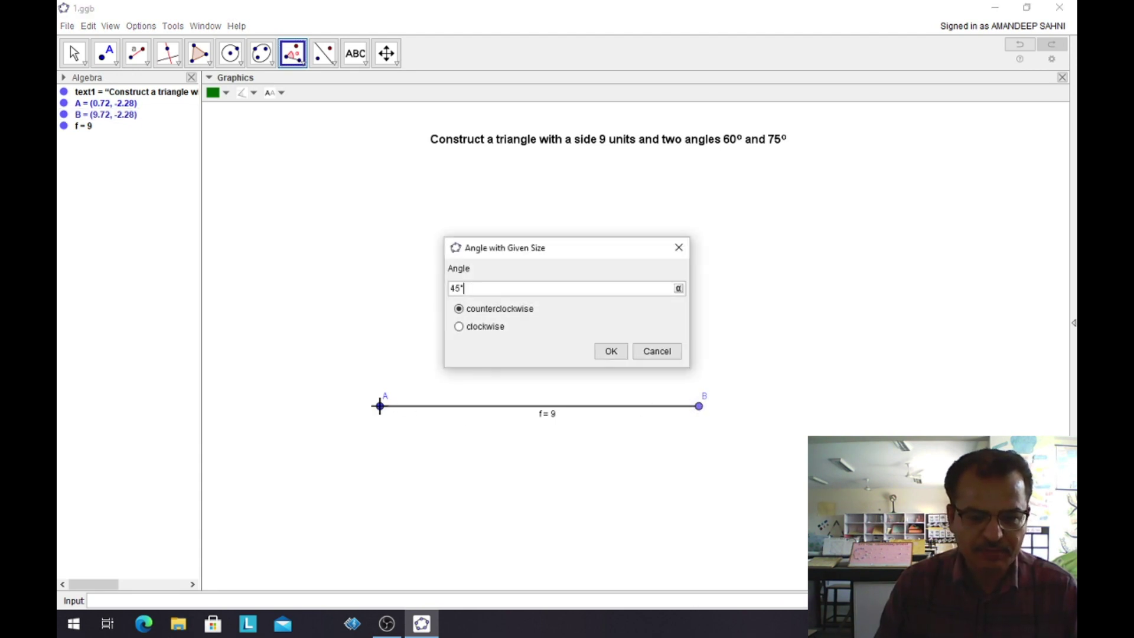
{"action": "left_click", "coordinate": [465, 291]}
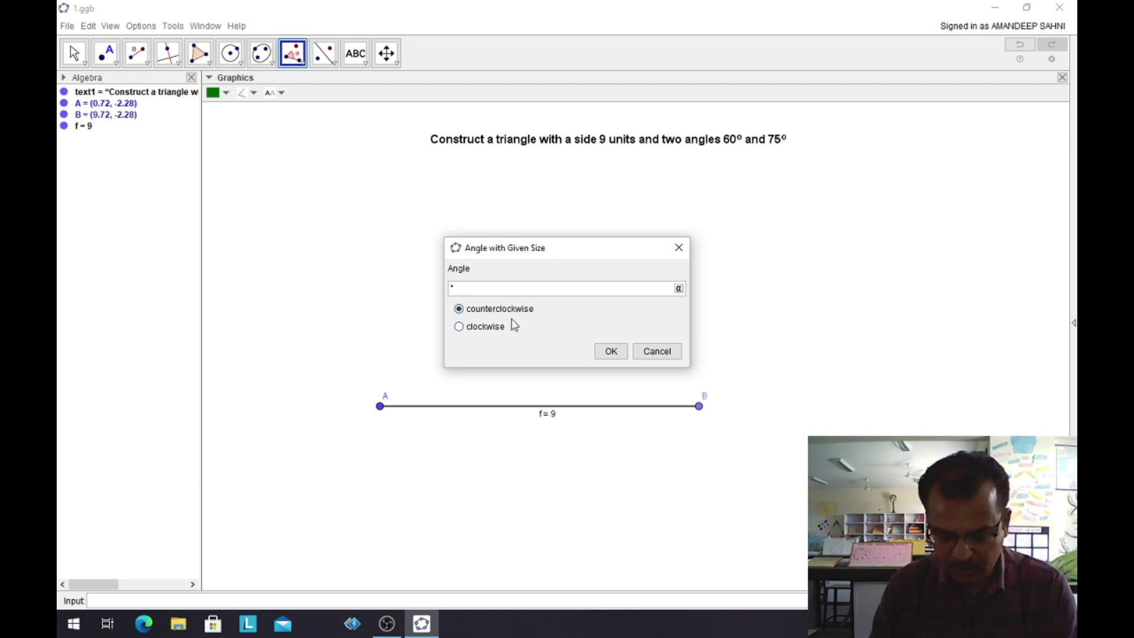
{"action": "type", "text": "60"}
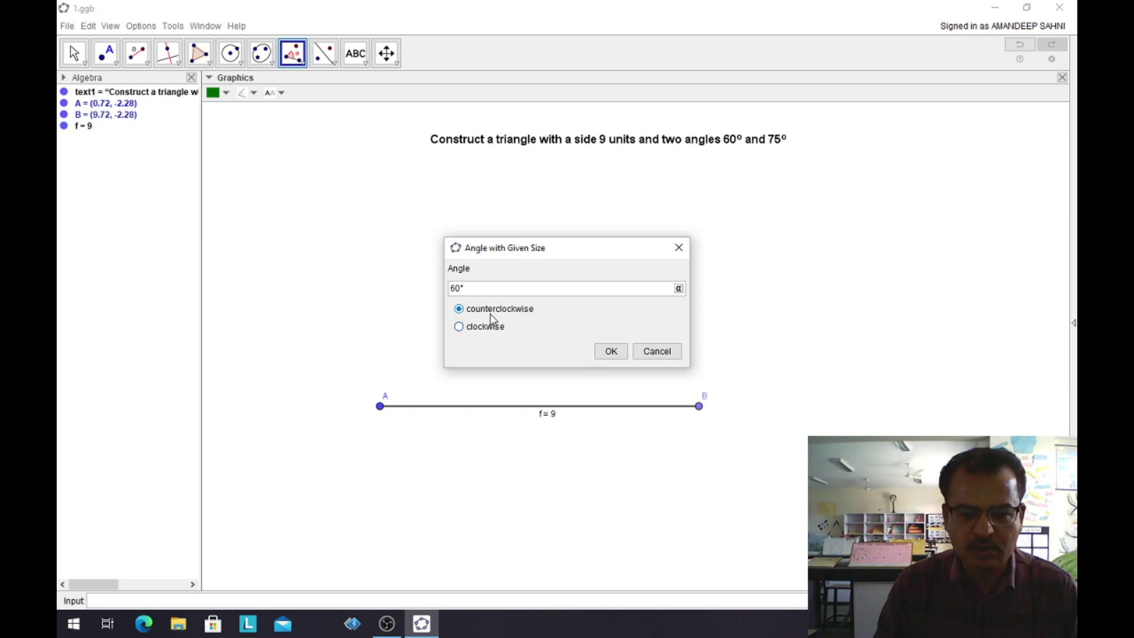
{"action": "left_click", "coordinate": [612, 353]}
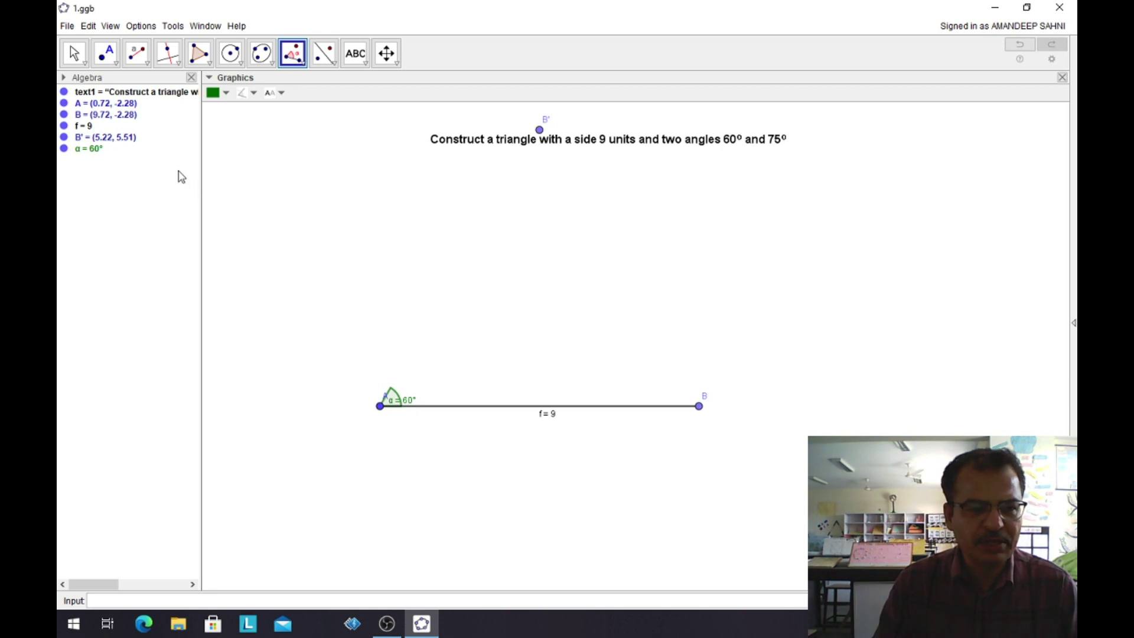
Reposition the angle's label beside its arc and the labels of points A and B below the segment
{"action": "left_click", "coordinate": [74, 53]}
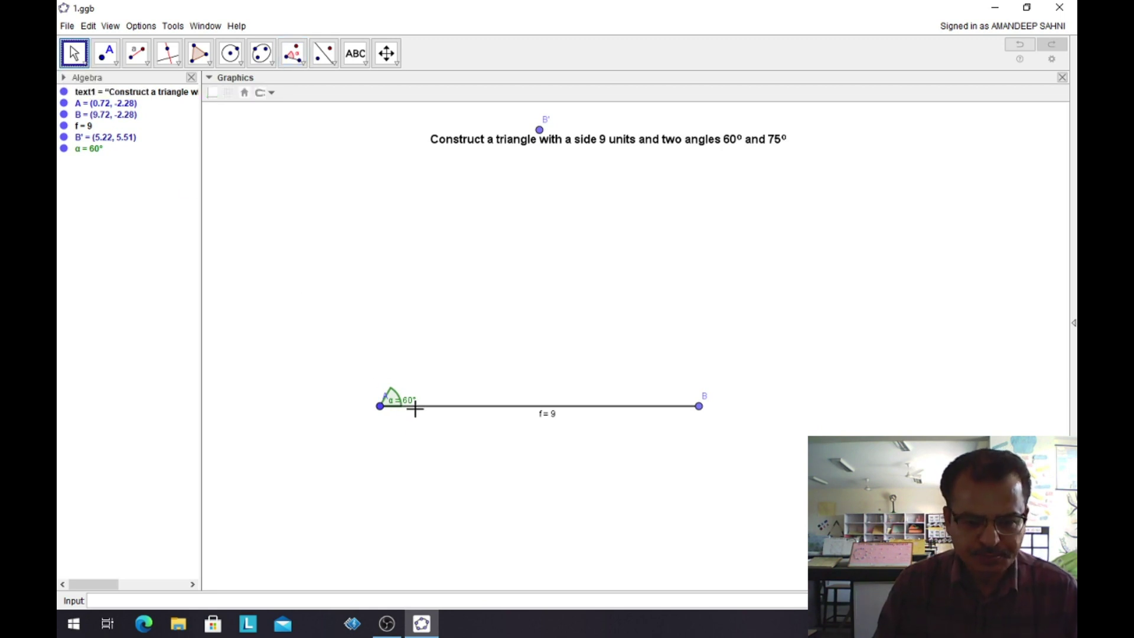
{"action": "left_click_drag", "start_coordinate": [411, 406], "coordinate": [430, 400]}
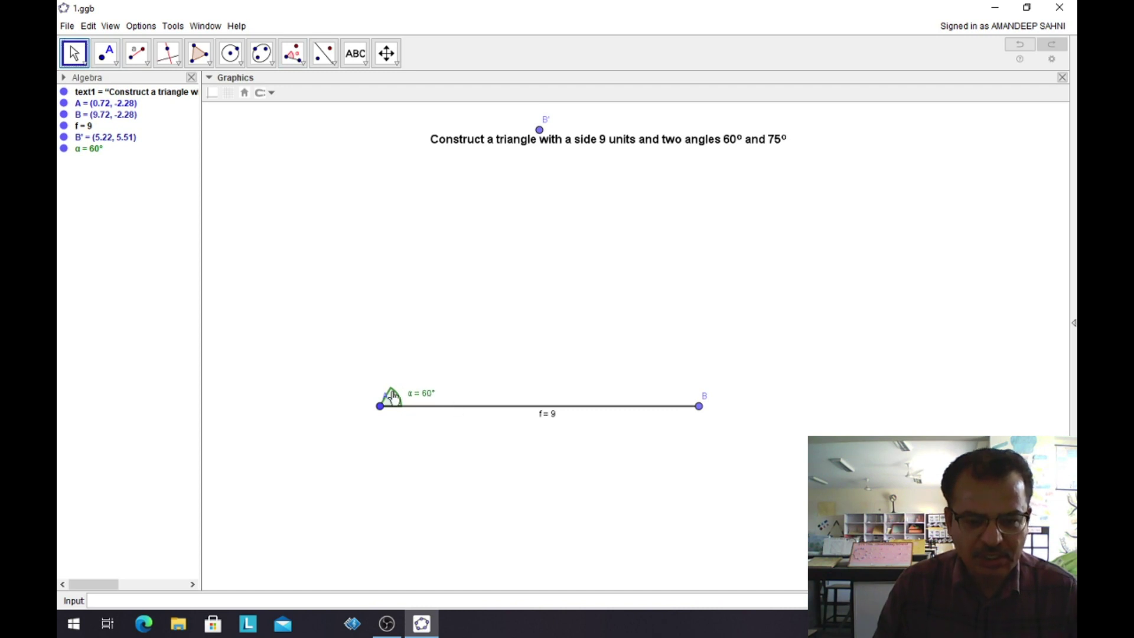
{"action": "mouse_move", "coordinate": [385, 403]}
{"action": "left_mouse_down"}
{"action": "mouse_move", "coordinate": [368, 400]}
{"action": "mouse_move", "coordinate": [375, 420]}
{"action": "left_mouse_up"}
{"action": "left_click_drag", "start_coordinate": [705, 400], "coordinate": [707, 422]}
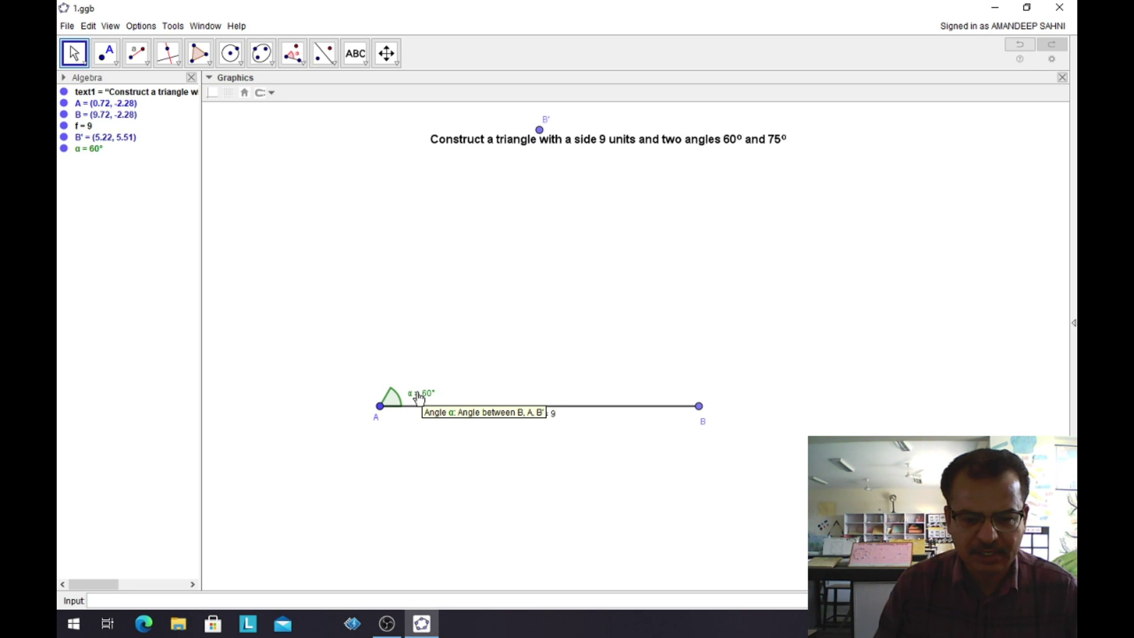
Set the label of the angle at A to show only its Value, and close its properties
{"action": "right_click", "coordinate": [417, 395]}
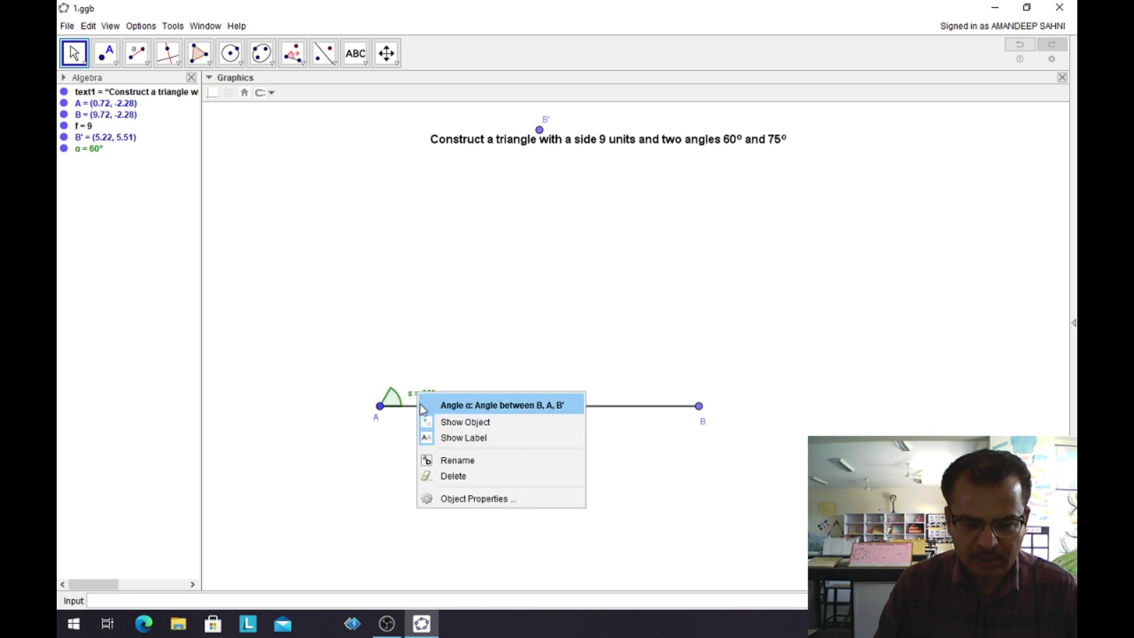
{"action": "left_click", "coordinate": [471, 499]}
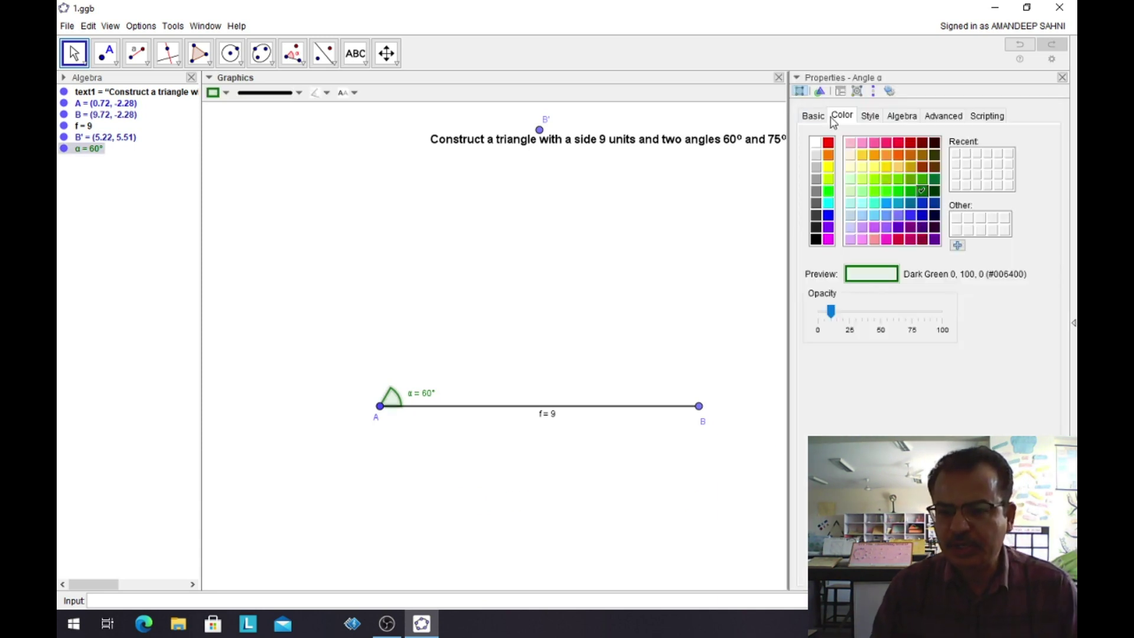
{"action": "left_click", "coordinate": [811, 117]}
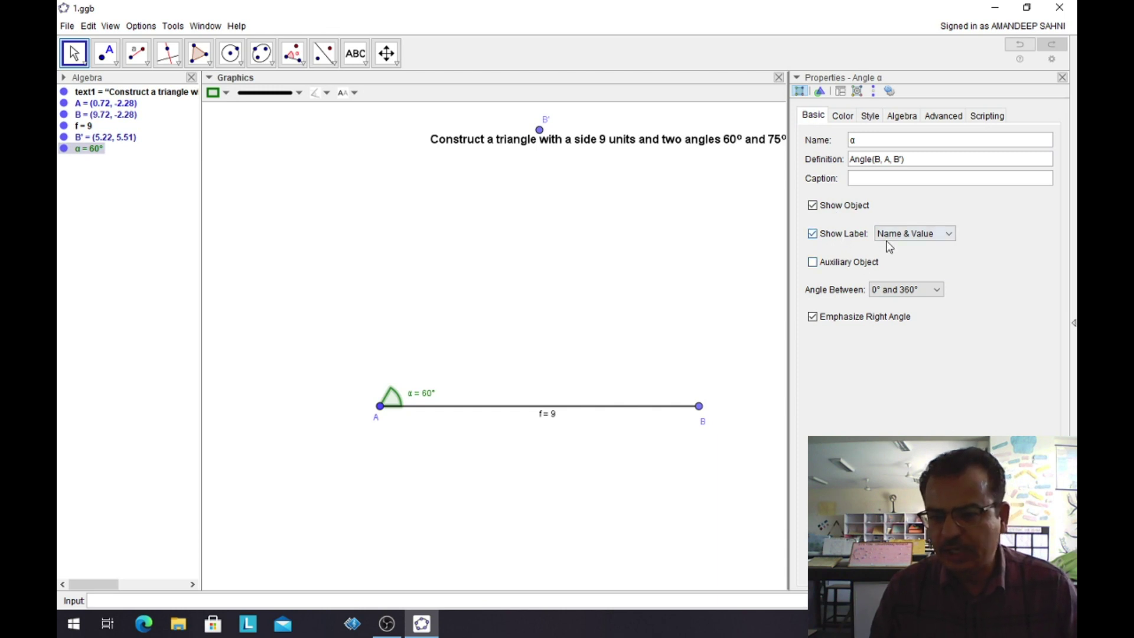
{"action": "left_click", "coordinate": [949, 234]}
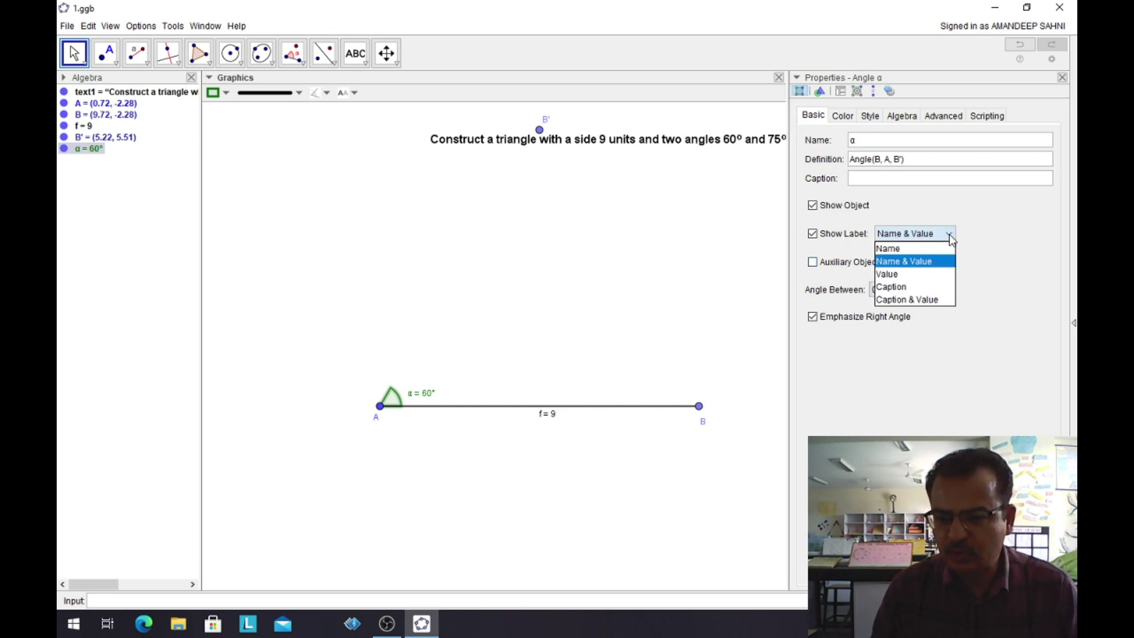
{"action": "left_click", "coordinate": [919, 275]}
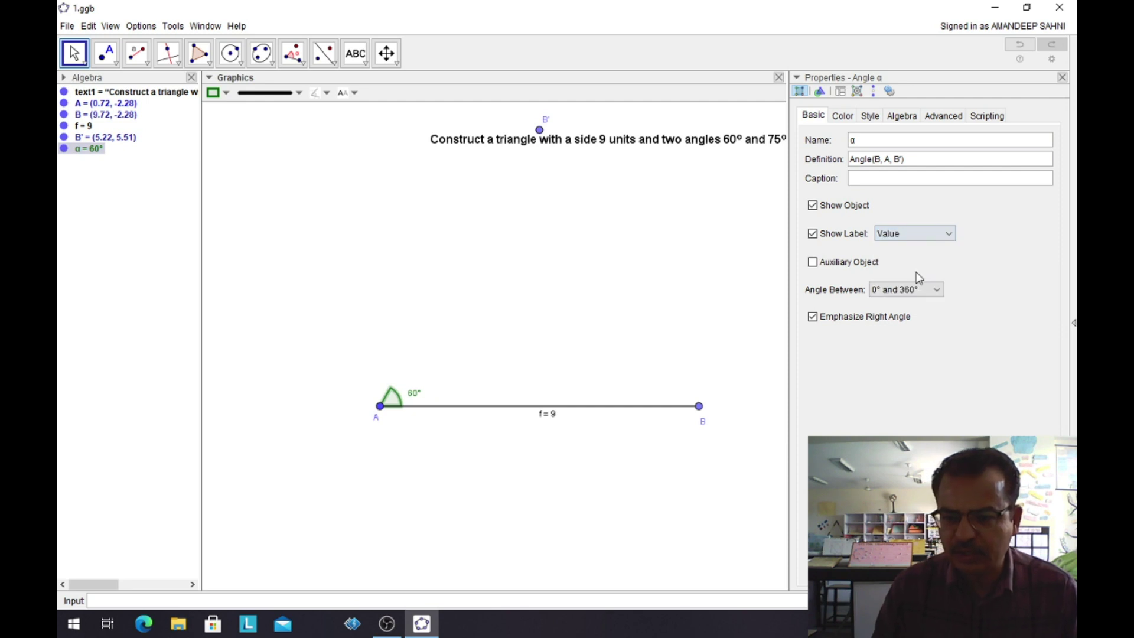
{"action": "left_click", "coordinate": [1063, 78]}
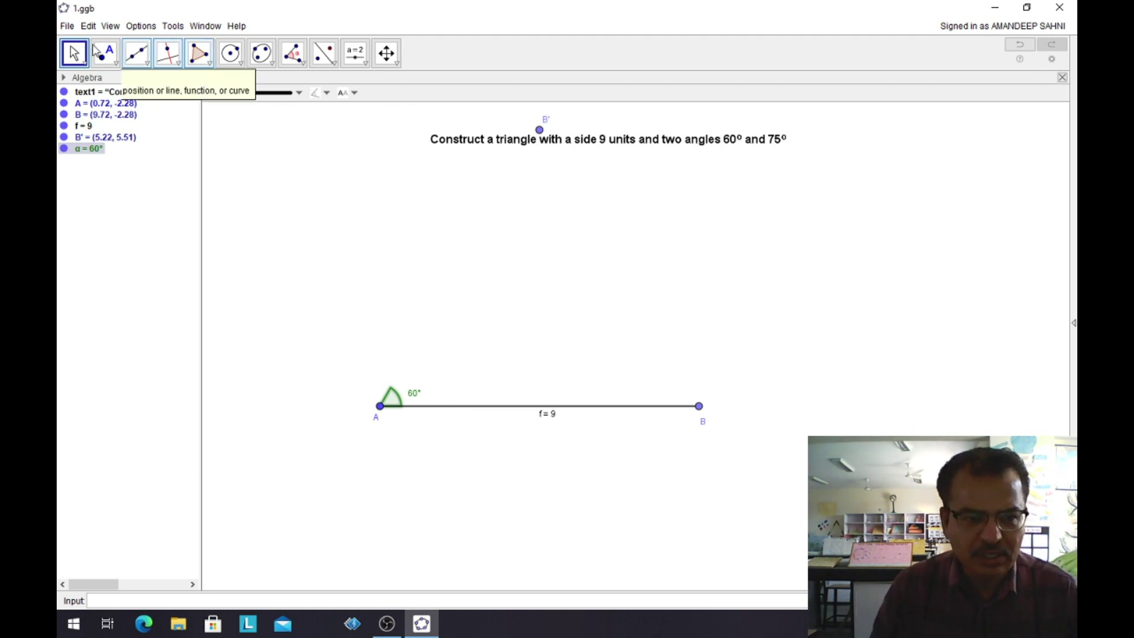
Move the problem statement text clear of point B' and draw a line through points A and B'
{"action": "left_click_drag", "start_coordinate": [565, 143], "coordinate": [719, 126]}
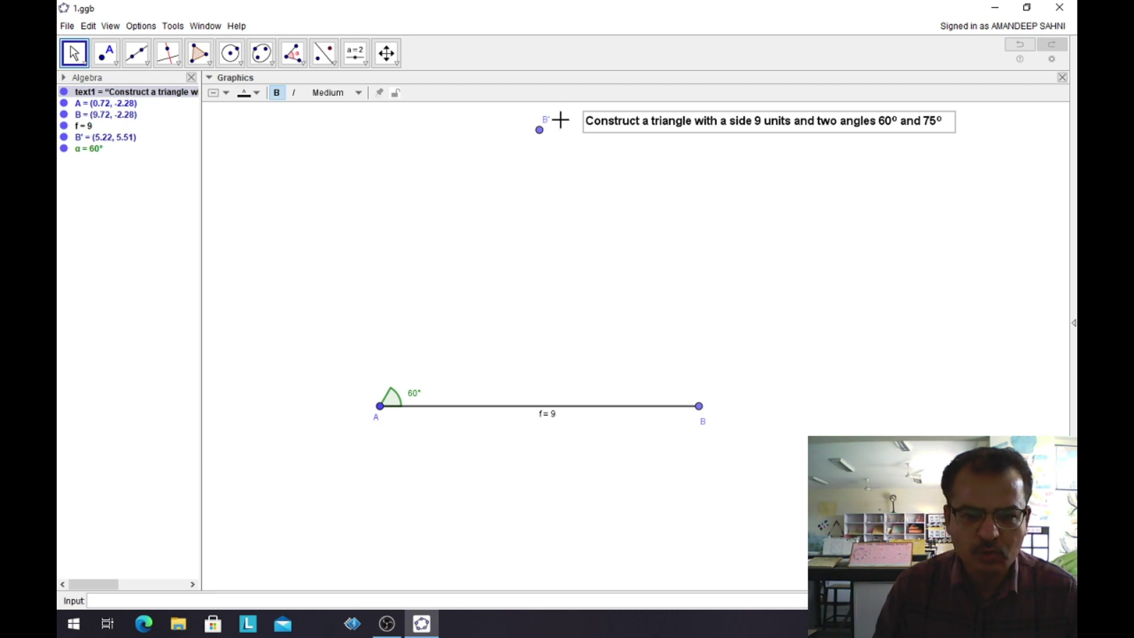
{"action": "left_click", "coordinate": [146, 64]}
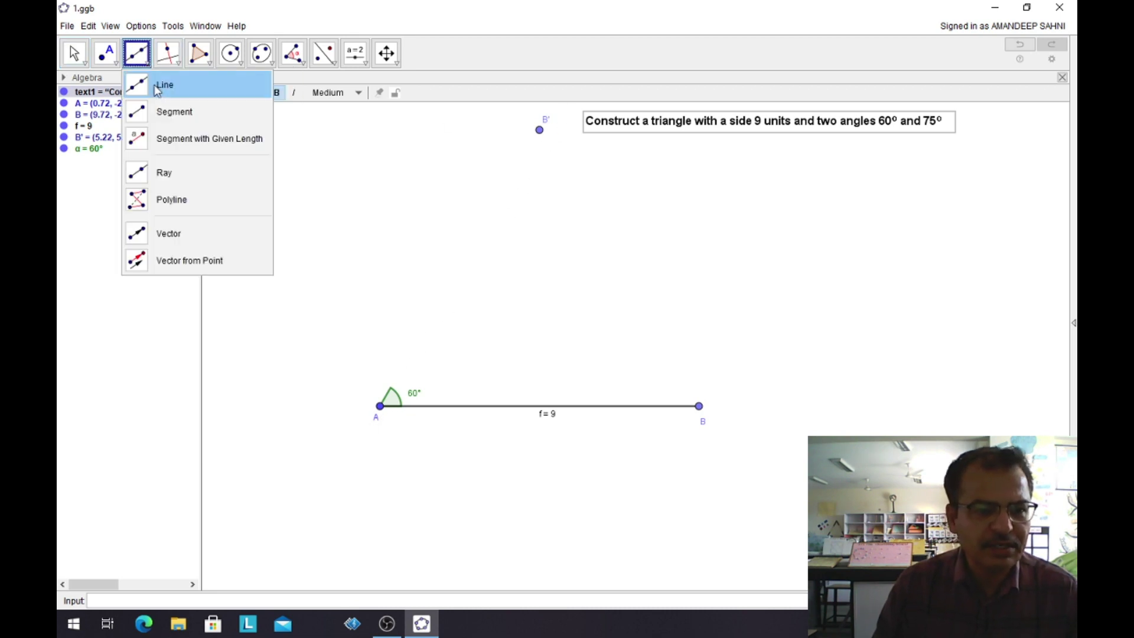
{"action": "left_click", "coordinate": [175, 91]}
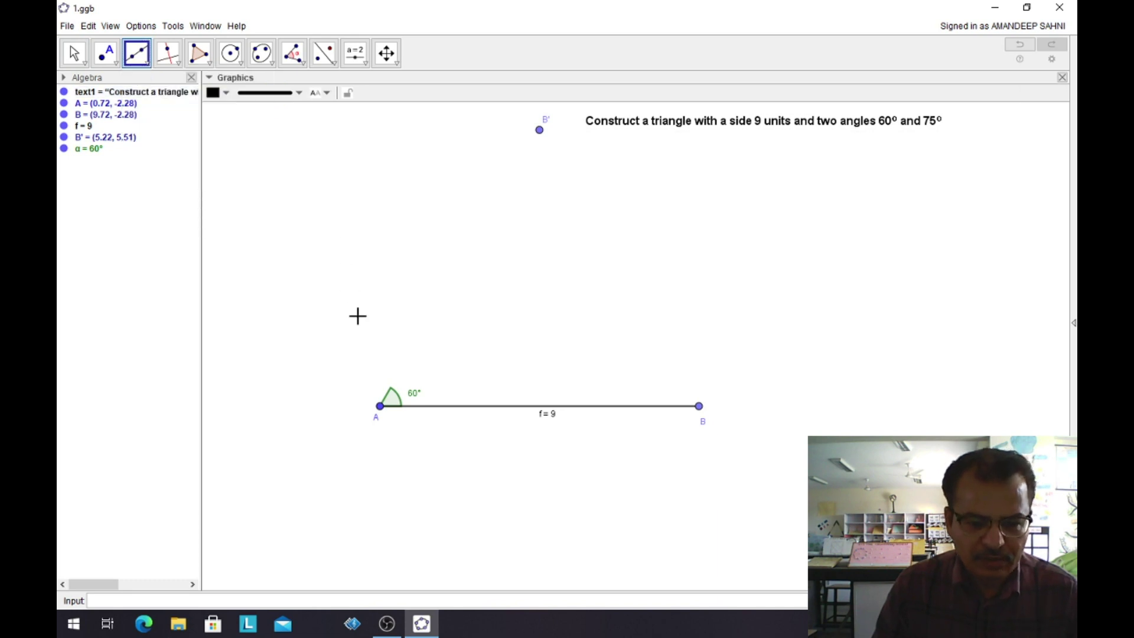
{"action": "left_click", "coordinate": [380, 406]}
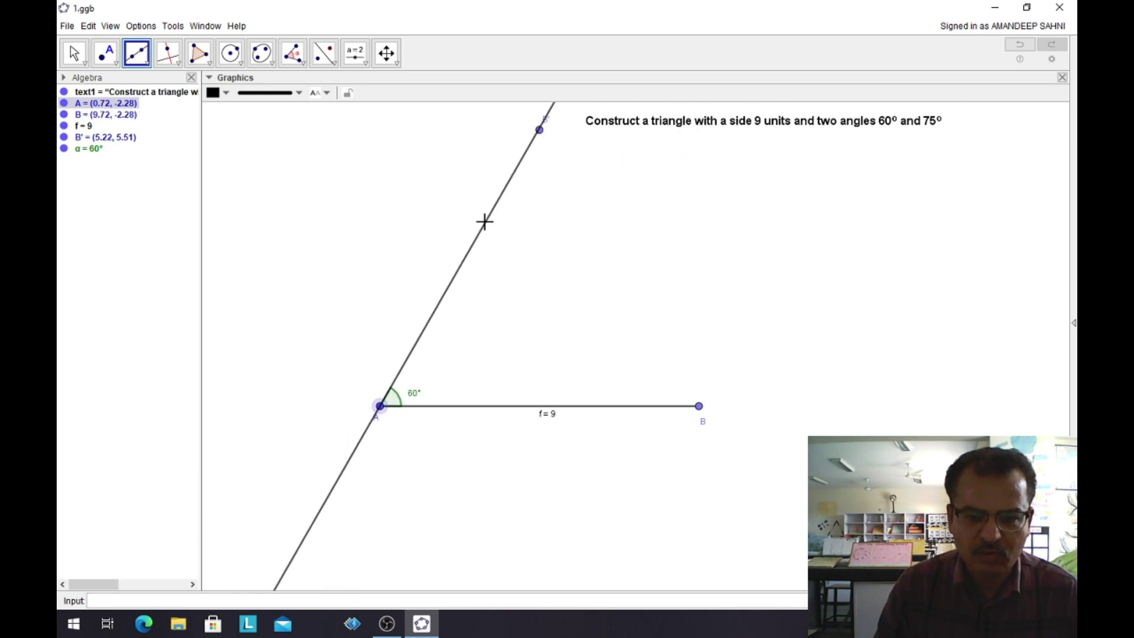
{"action": "left_click", "coordinate": [539, 131]}
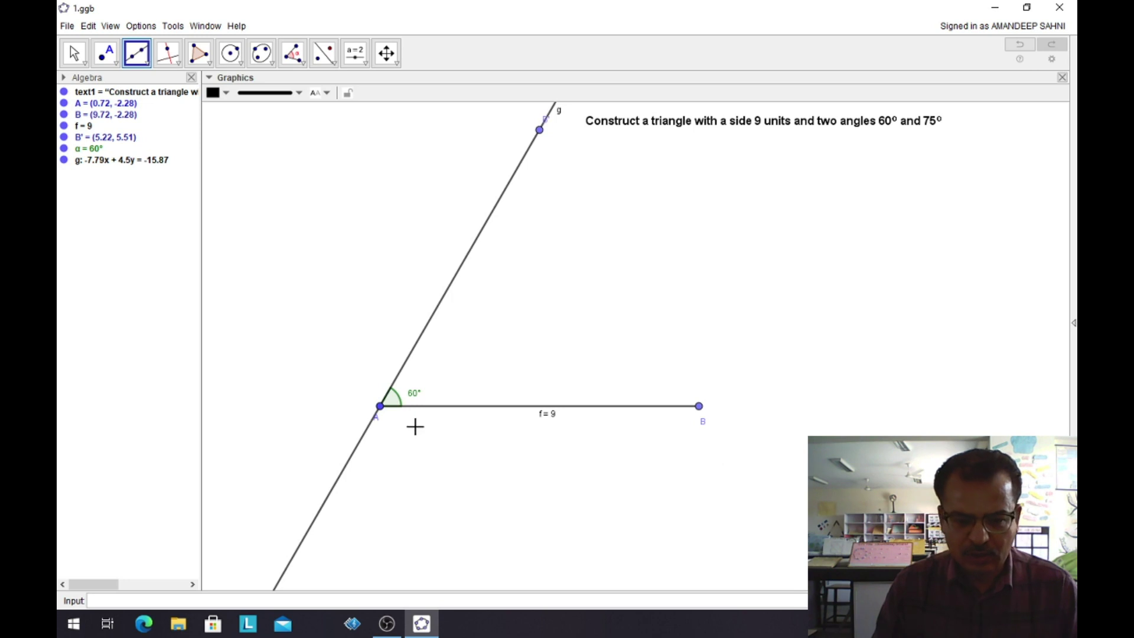
{"action": "left_click", "coordinate": [74, 52]}
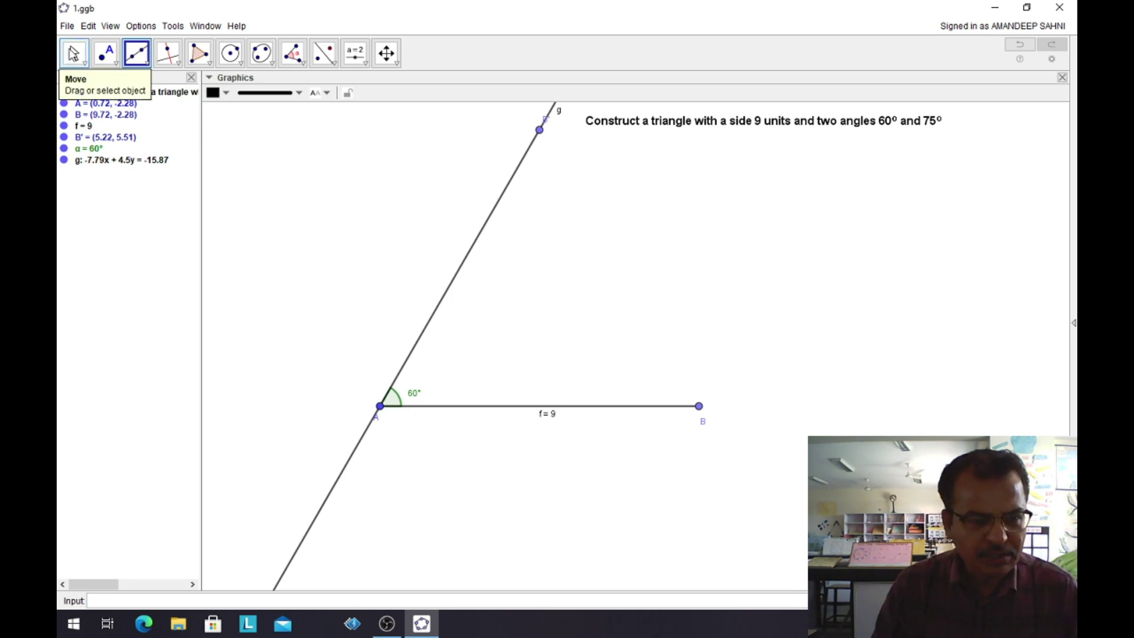
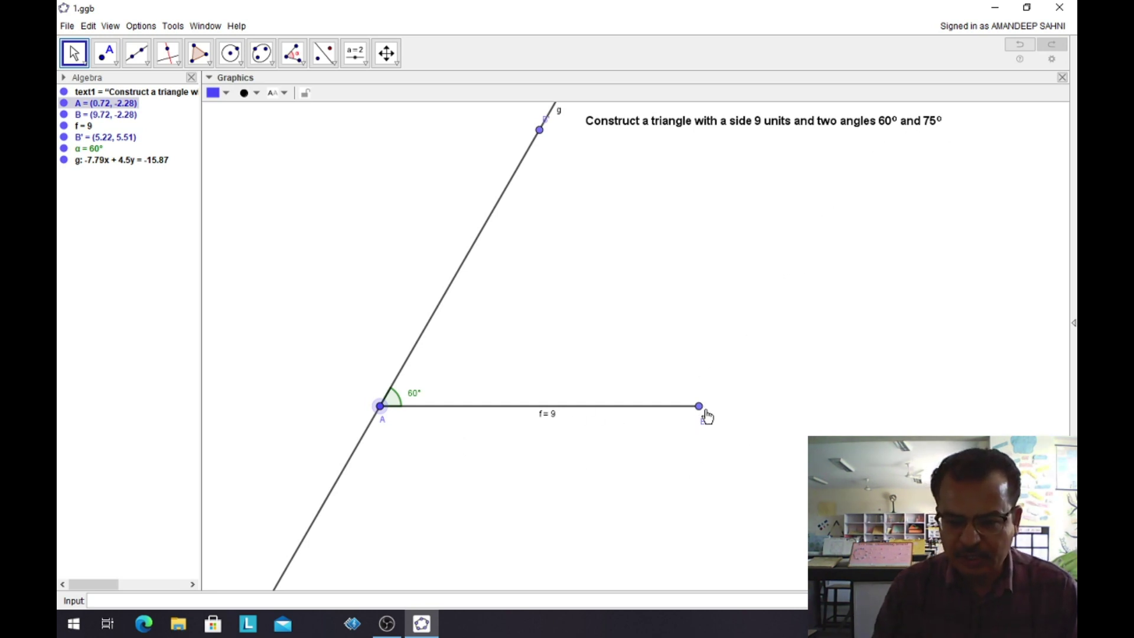
Construct a 75° clockwise angle of given size from point A with its vertex at B
{"action": "left_click", "coordinate": [297, 59]}
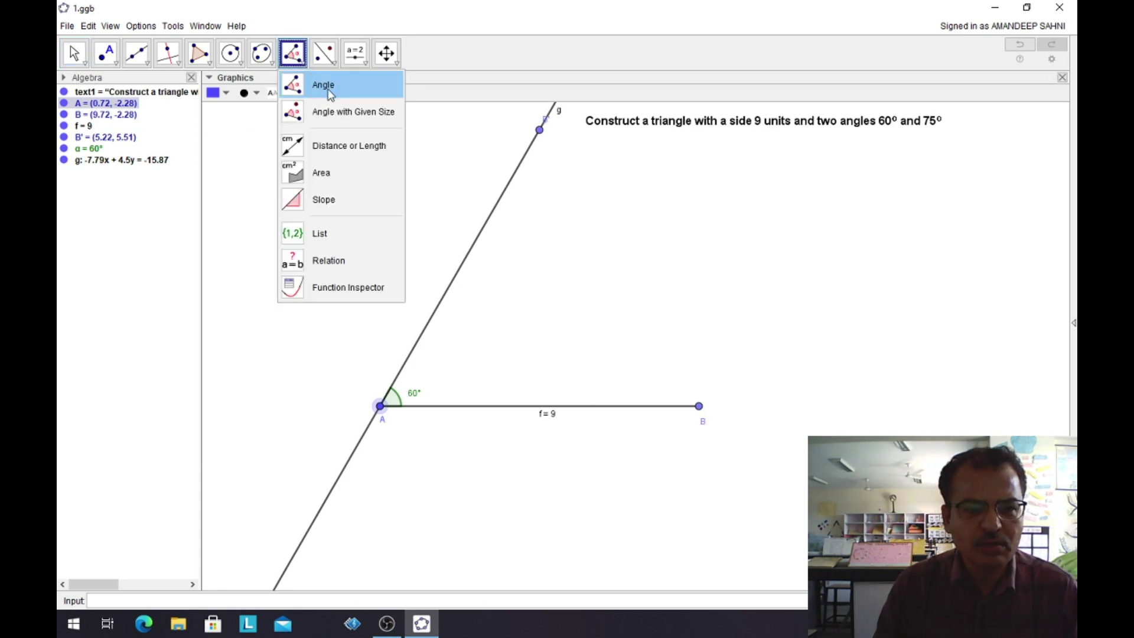
{"action": "left_click", "coordinate": [354, 112]}
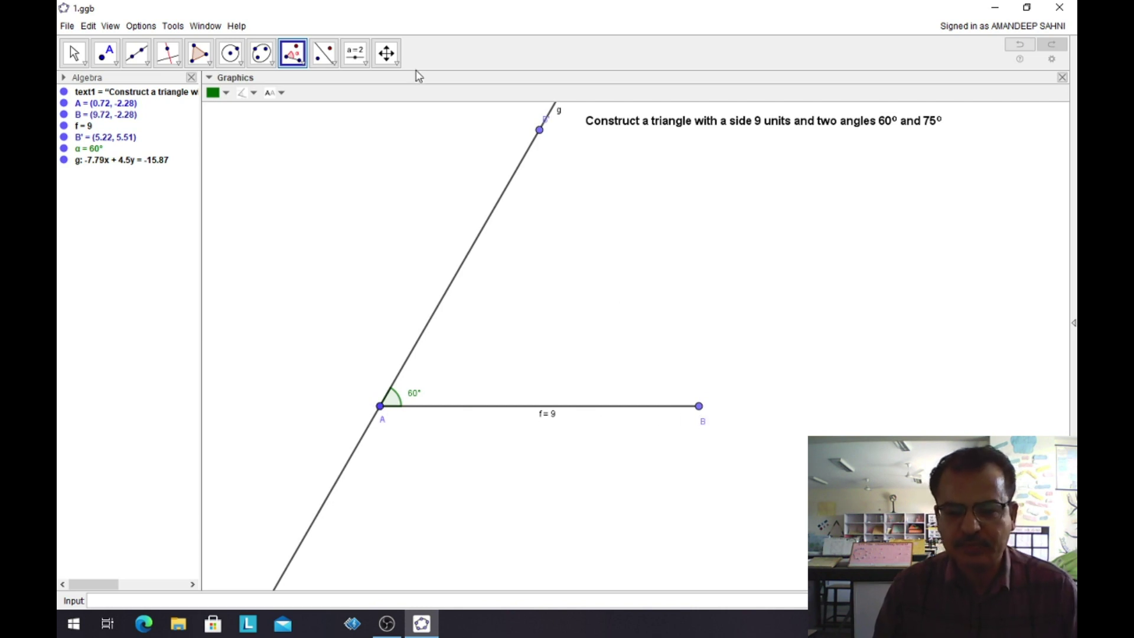
{"action": "left_click", "coordinate": [380, 406]}
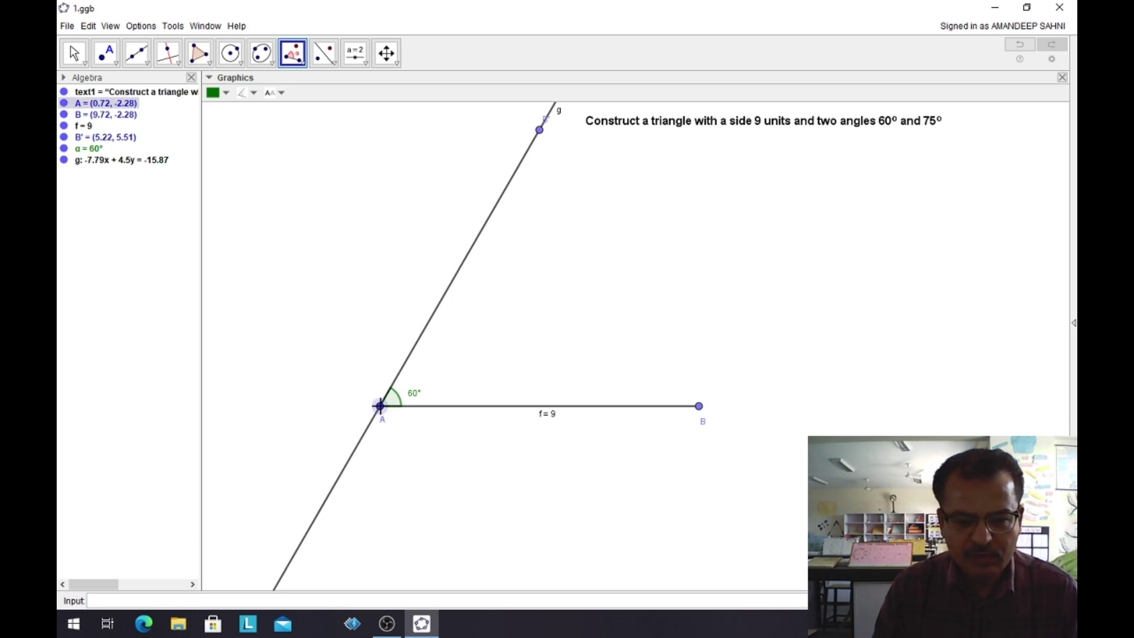
{"action": "left_click", "coordinate": [699, 407]}
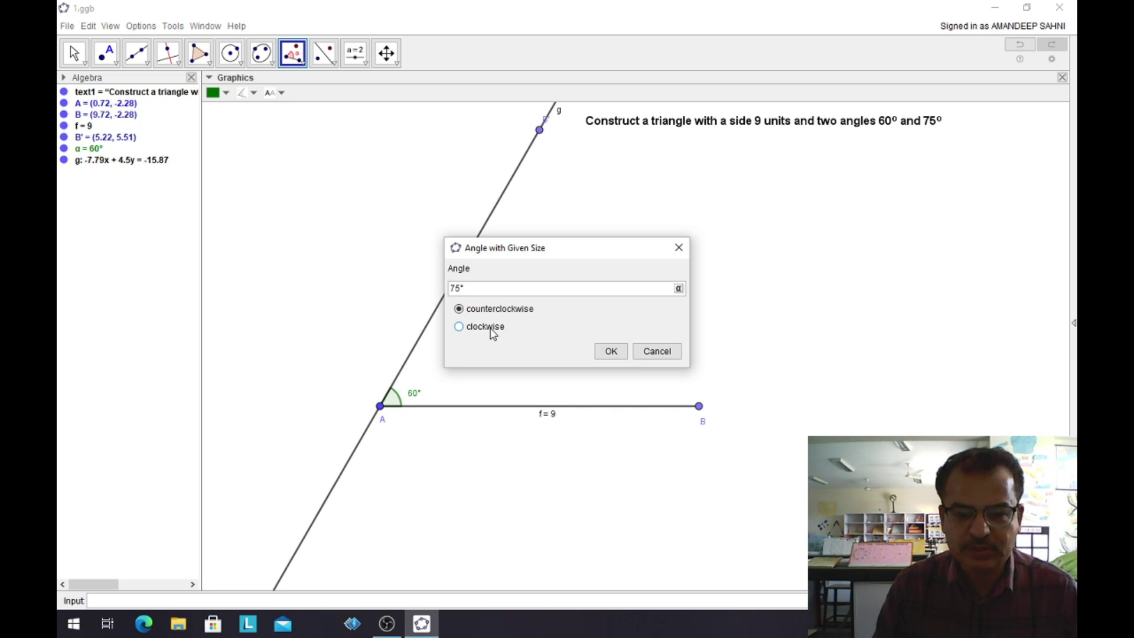
{"action": "left_click", "coordinate": [465, 328]}
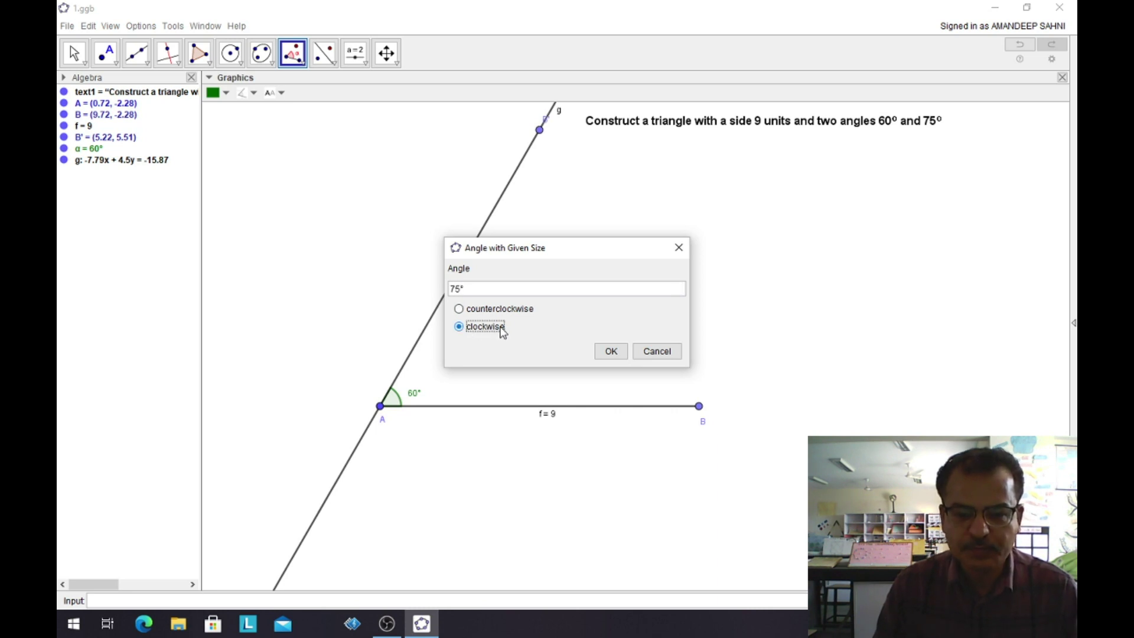
{"action": "left_click", "coordinate": [611, 352]}
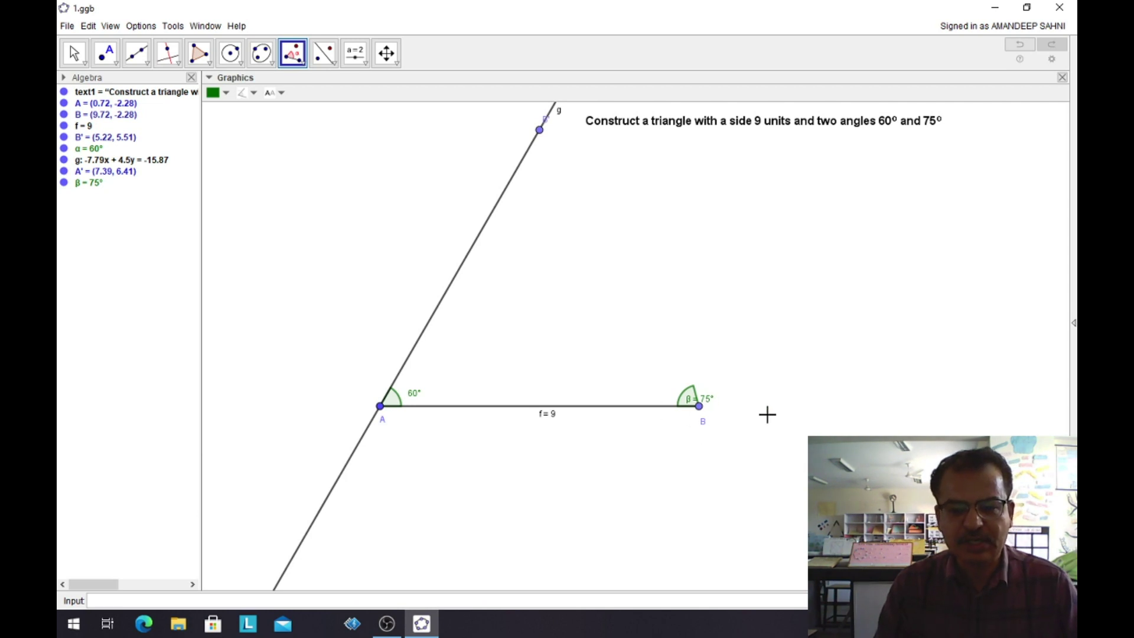
Reposition the label of the angle at B outside its arc, above segment AB
{"action": "left_click", "coordinate": [74, 53]}
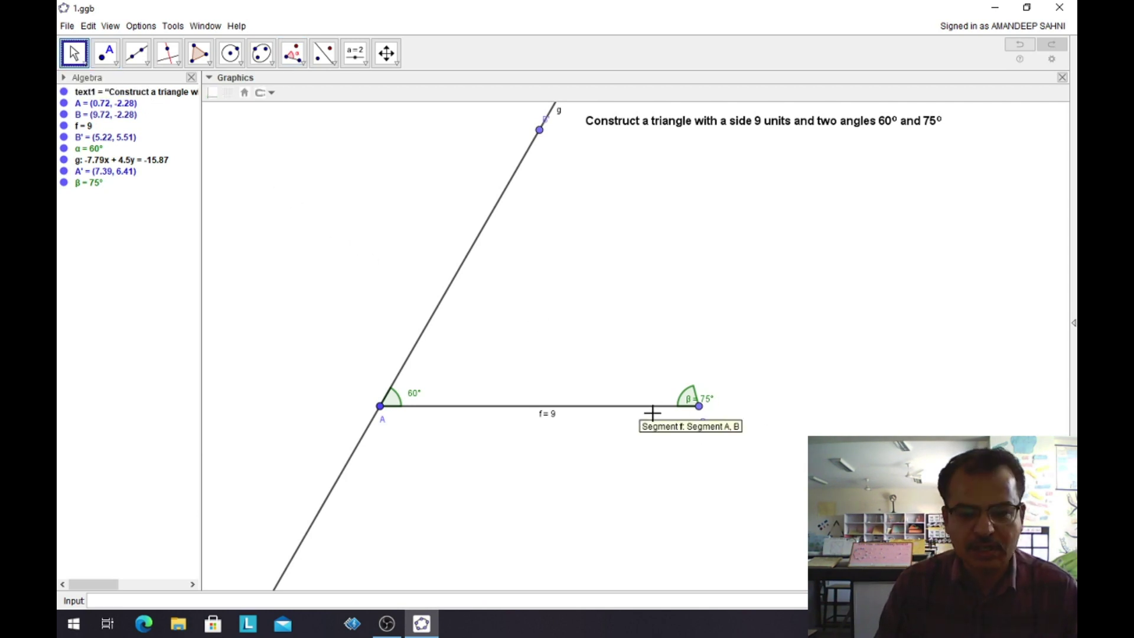
{"action": "left_click", "coordinate": [686, 405]}
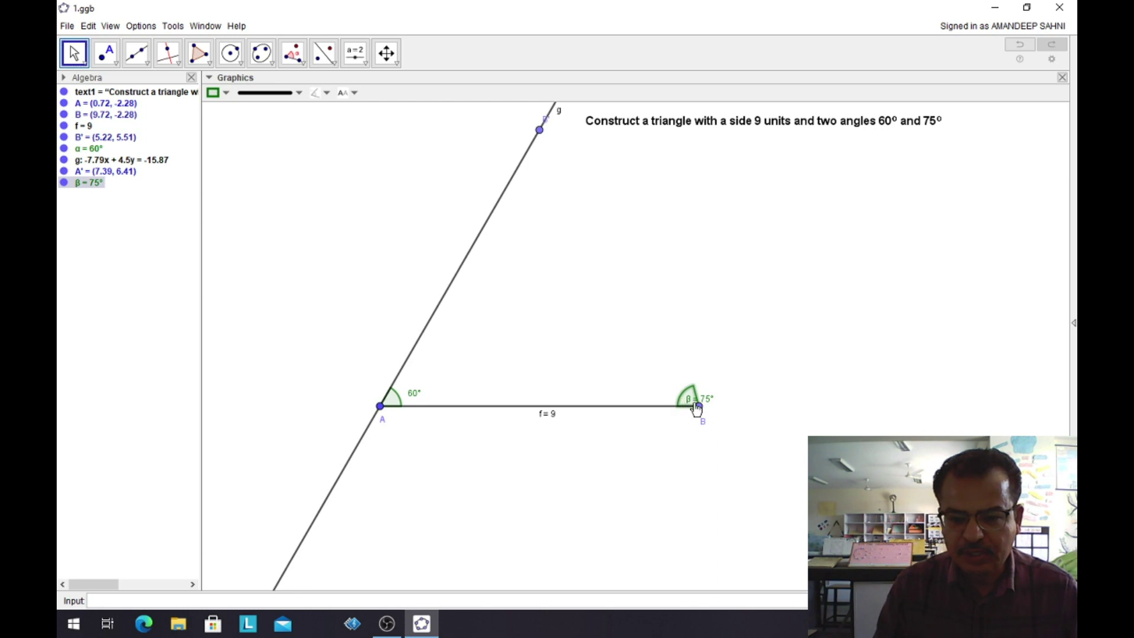
{"action": "left_click_drag", "start_coordinate": [708, 405], "coordinate": [666, 399]}
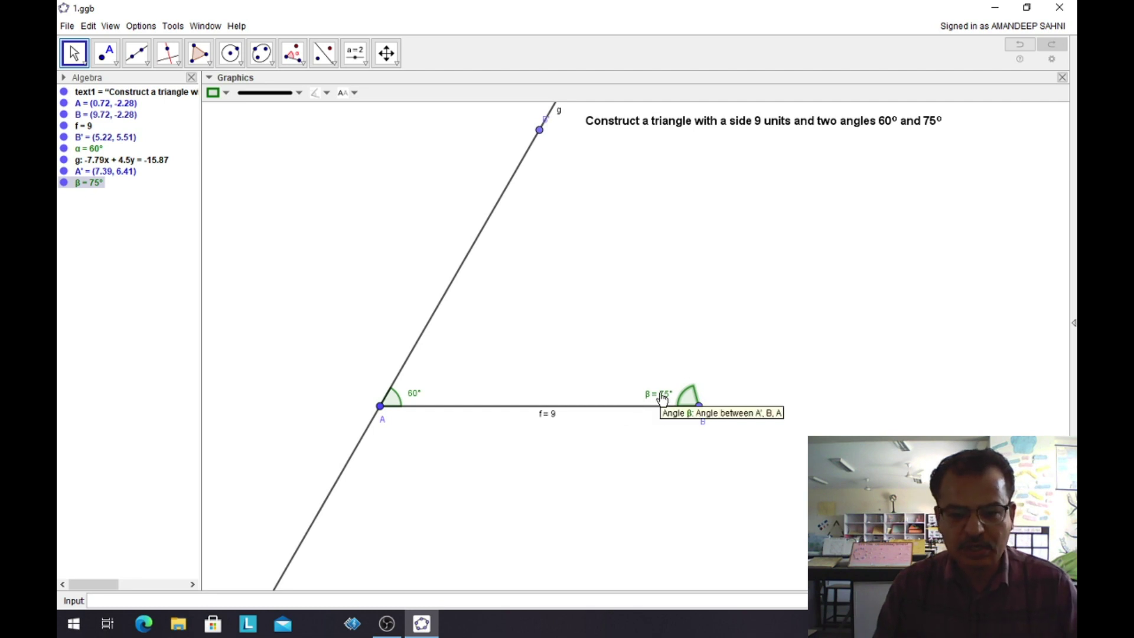
Set the label of the angle at B to show only its Value, close its properties, and move the label closer to the arc
{"action": "right_click", "coordinate": [660, 394]}
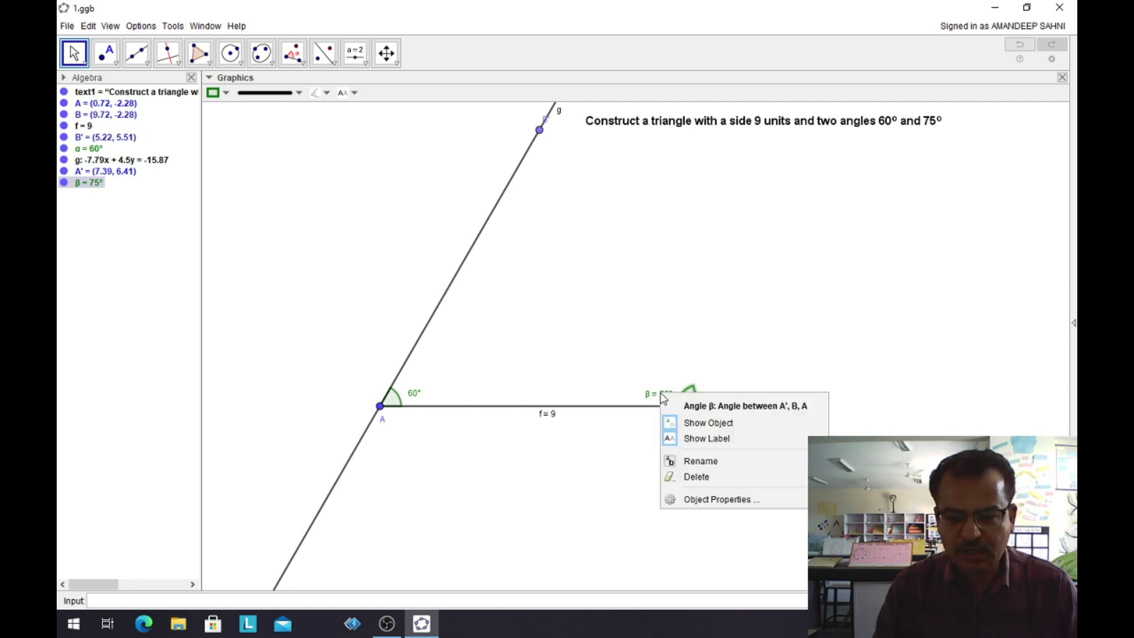
{"action": "left_click", "coordinate": [728, 503]}
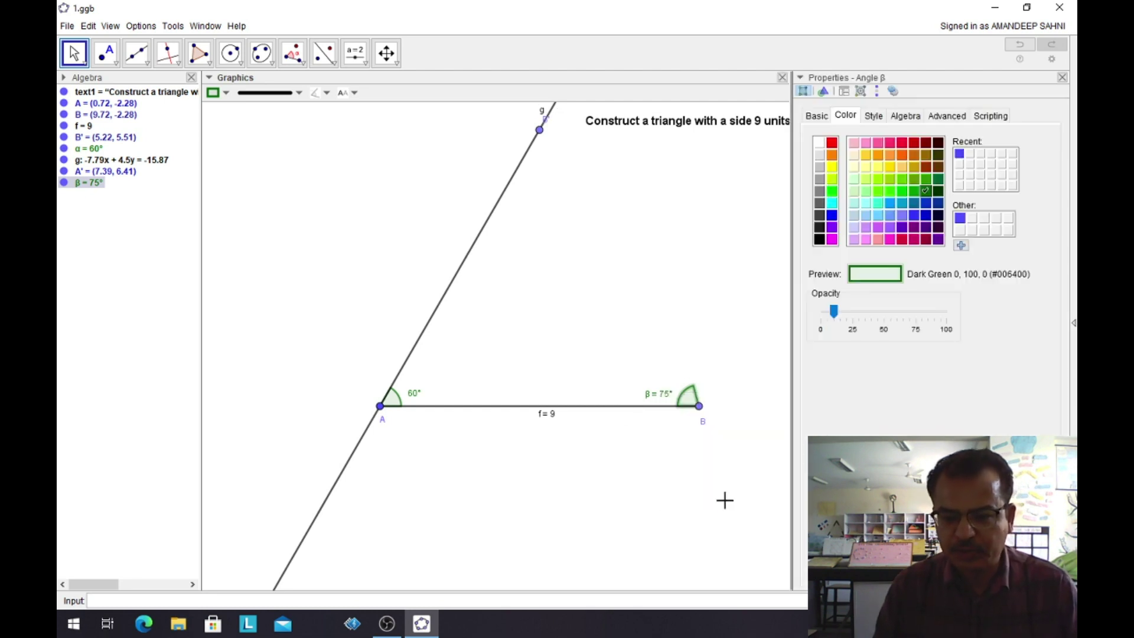
{"action": "left_click", "coordinate": [818, 116]}
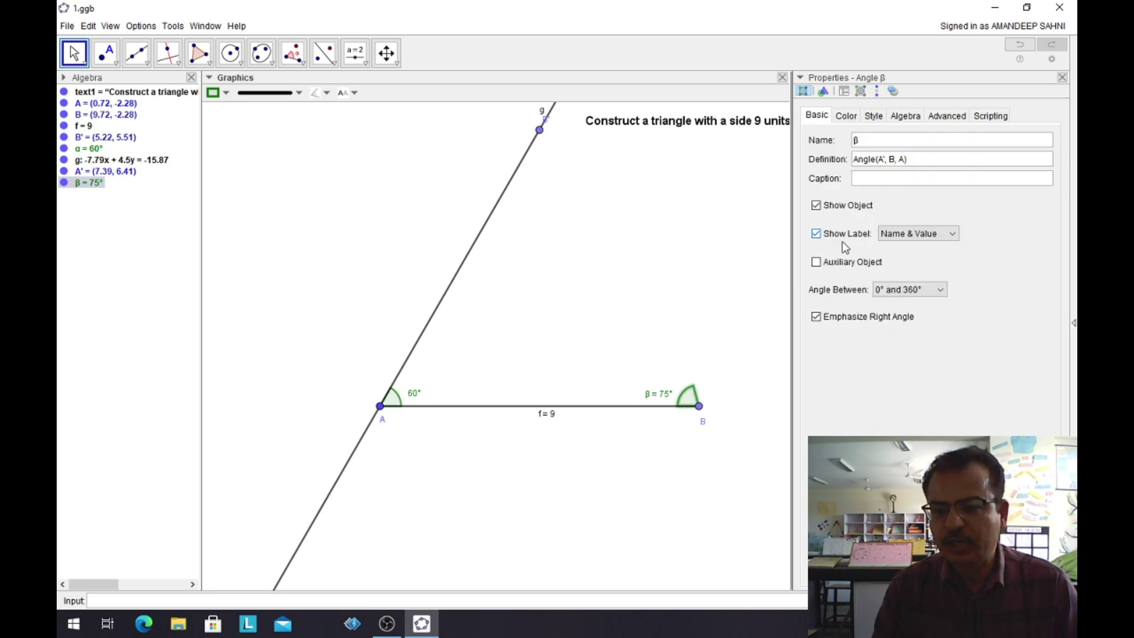
{"action": "left_click", "coordinate": [953, 236]}
{"action": "left_click", "coordinate": [927, 275]}
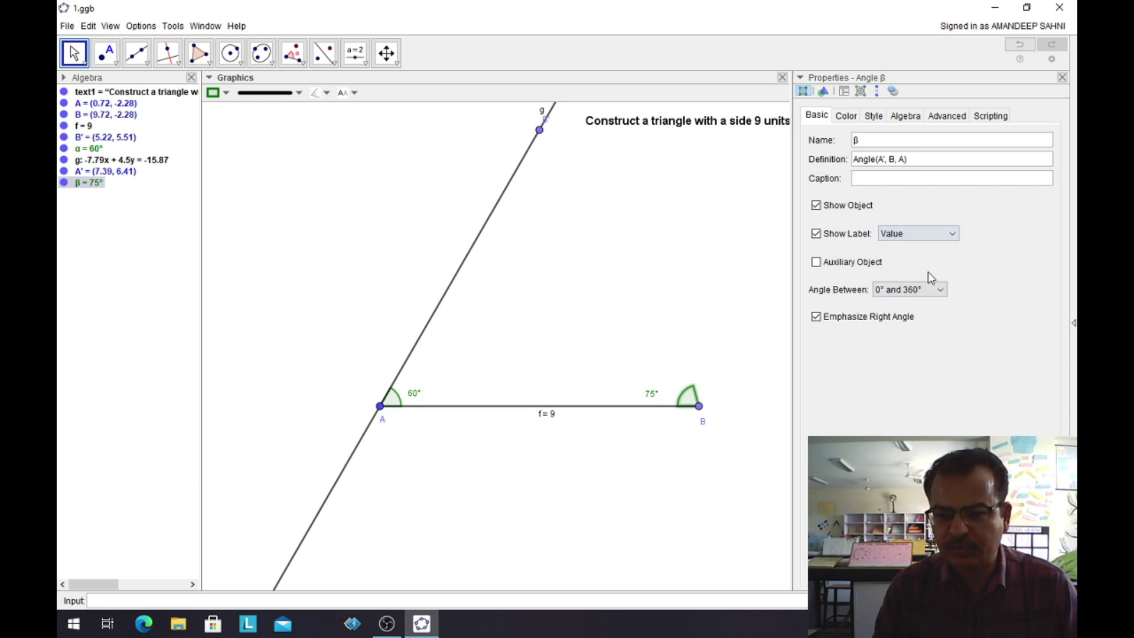
{"action": "left_click", "coordinate": [1062, 78]}
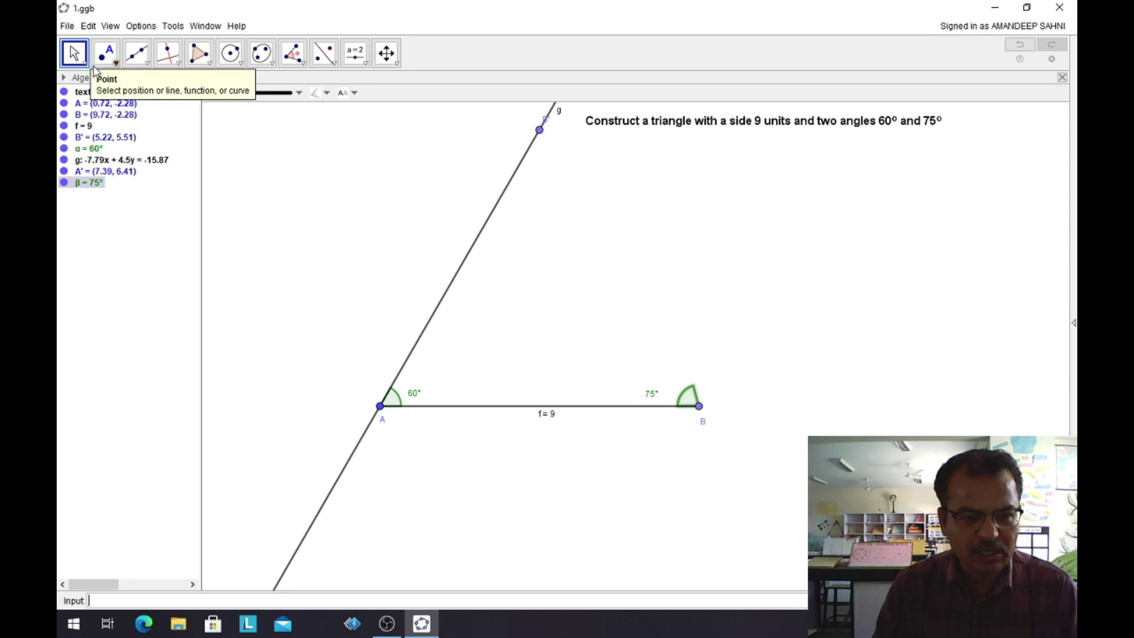
{"action": "left_click_drag", "start_coordinate": [654, 400], "coordinate": [668, 400]}
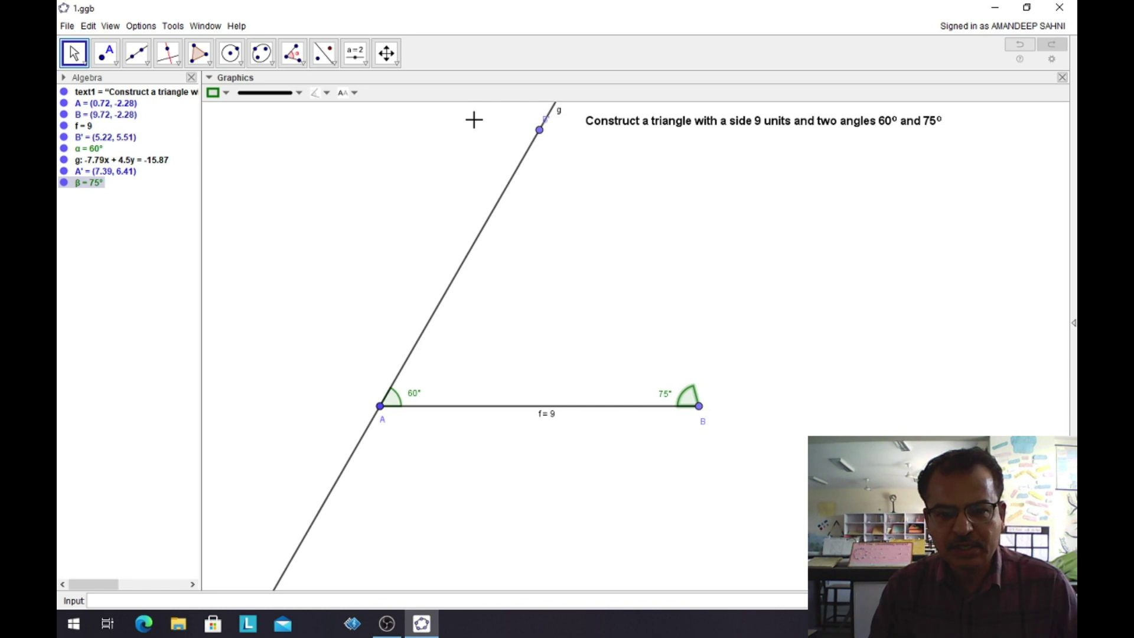
Bring point A' into view and move the problem statement text to the left of the line through A and B'
{"action": "scroll", "coordinate": [660, 283], "scroll_direction": "up", "scroll_amount": 2}
{"action": "scroll", "coordinate": [661, 283], "scroll_direction": "down", "scroll_amount": 3}
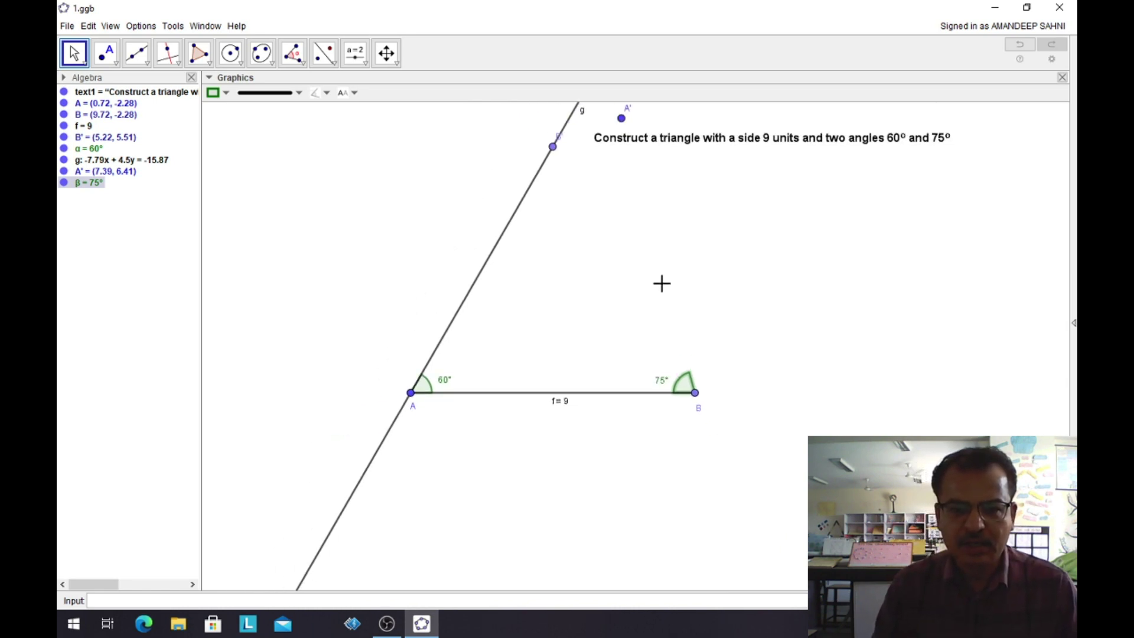
{"action": "scroll", "coordinate": [662, 283], "scroll_direction": "down", "scroll_amount": 3}
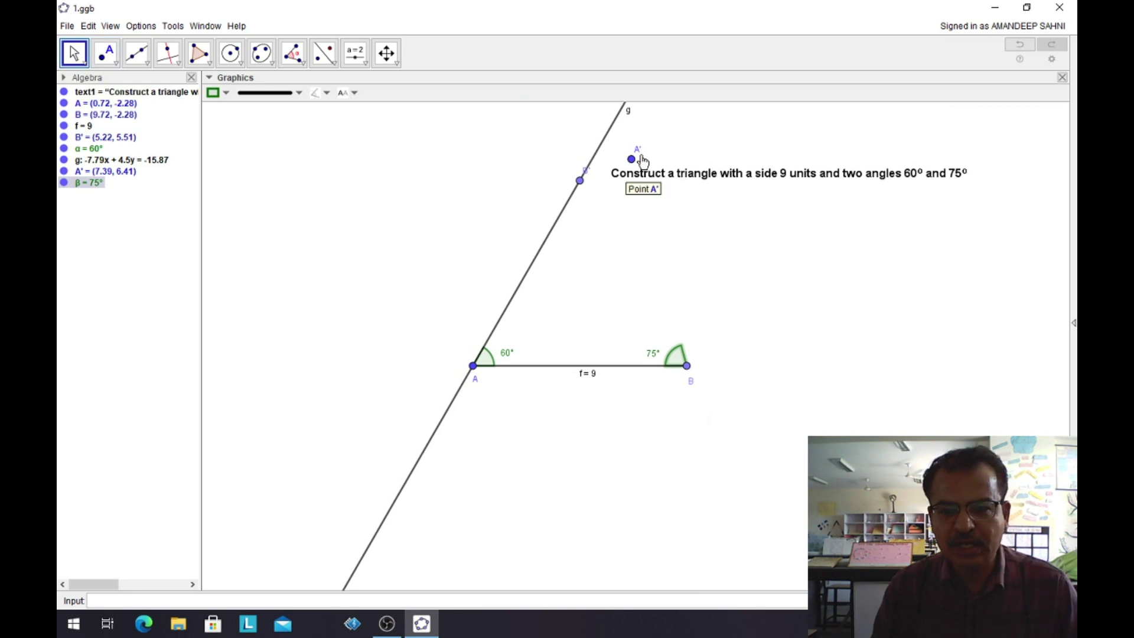
{"action": "scroll", "coordinate": [642, 168], "scroll_direction": "down", "scroll_amount": 2}
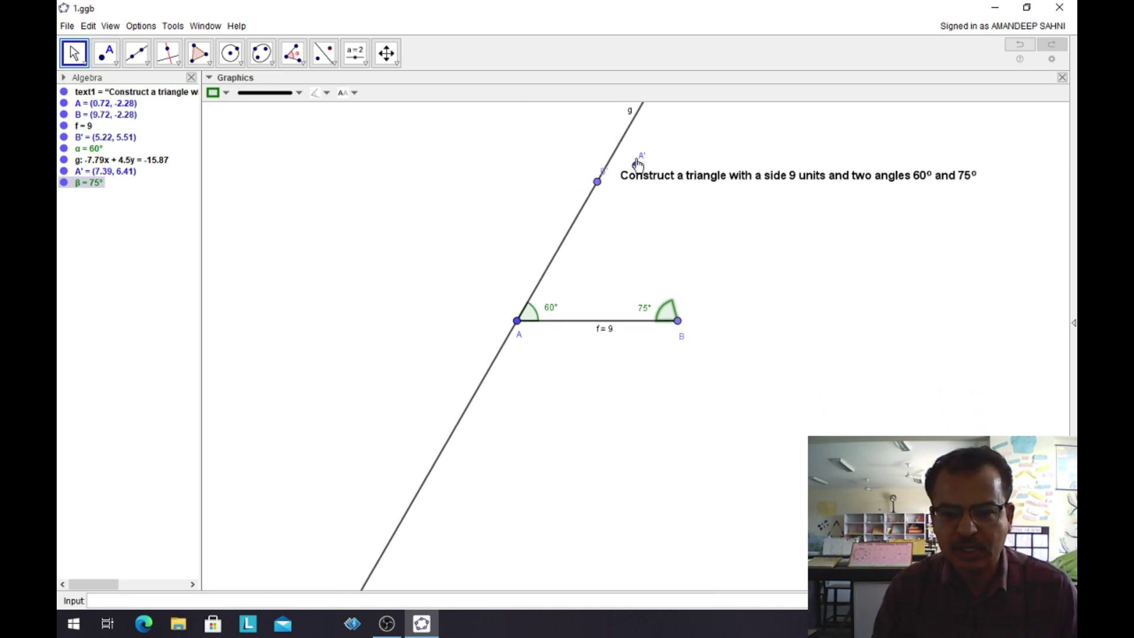
{"action": "scroll", "coordinate": [640, 255], "scroll_direction": "up", "scroll_amount": 1}
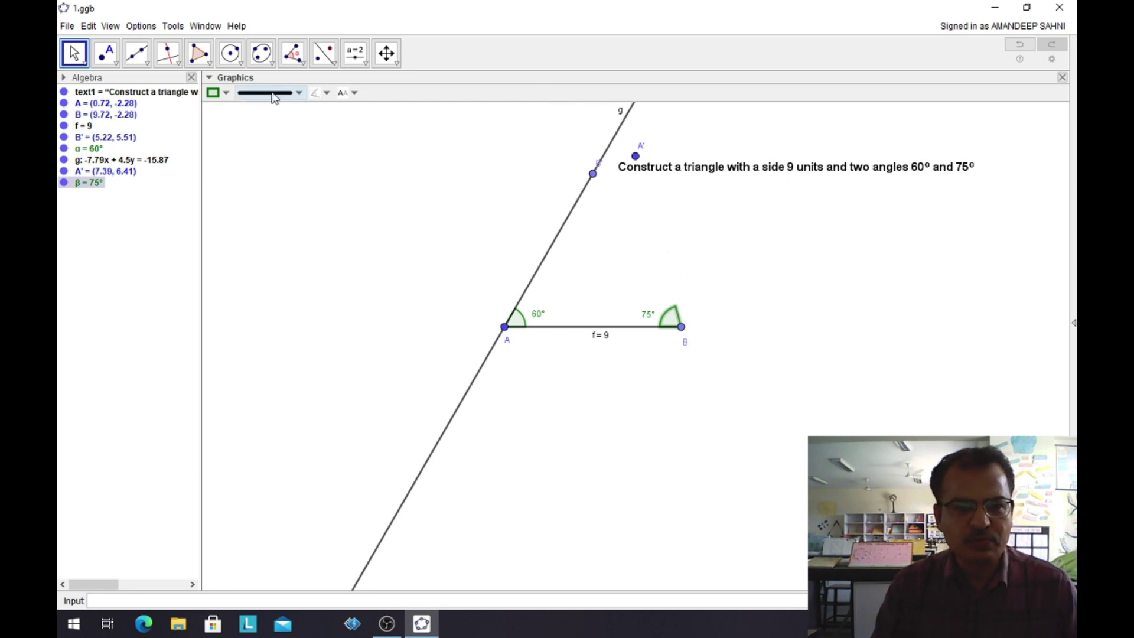
{"action": "left_click_drag", "start_coordinate": [797, 171], "coordinate": [392, 141]}
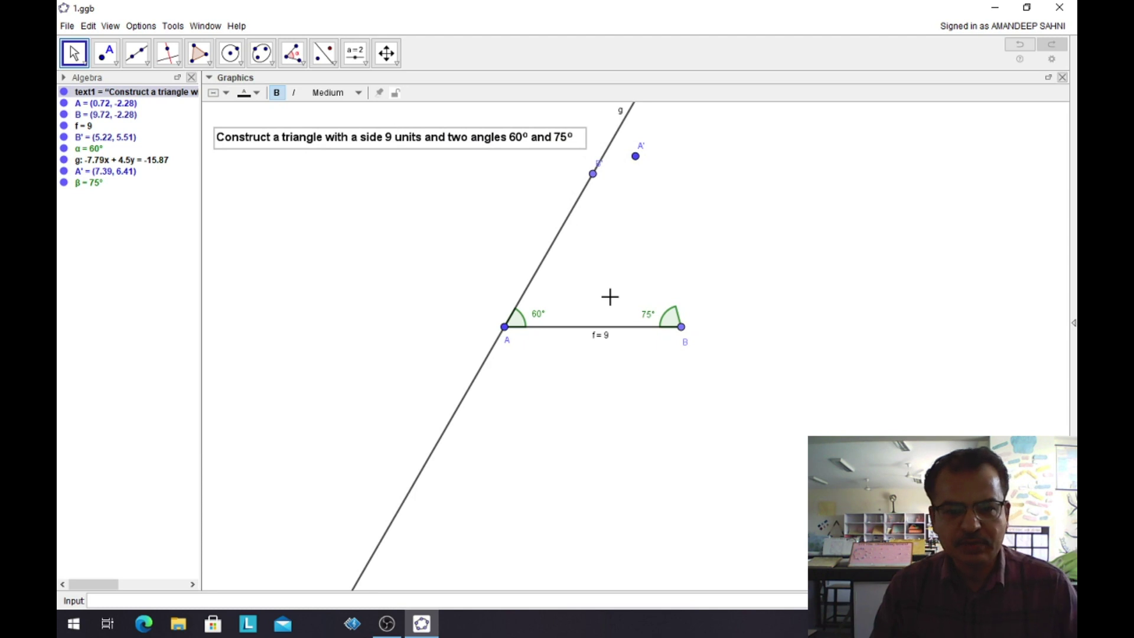
Draw a line through points B and A'
{"action": "left_click", "coordinate": [137, 53]}
{"action": "left_click", "coordinate": [146, 64]}
{"action": "left_click", "coordinate": [148, 83]}
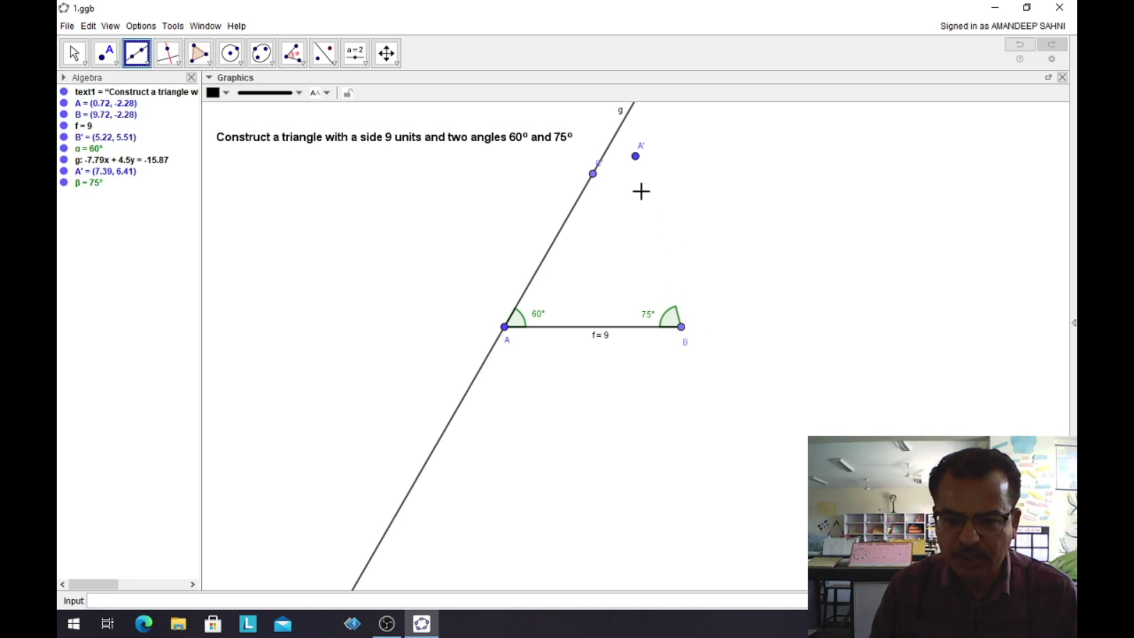
{"action": "left_click", "coordinate": [681, 327]}
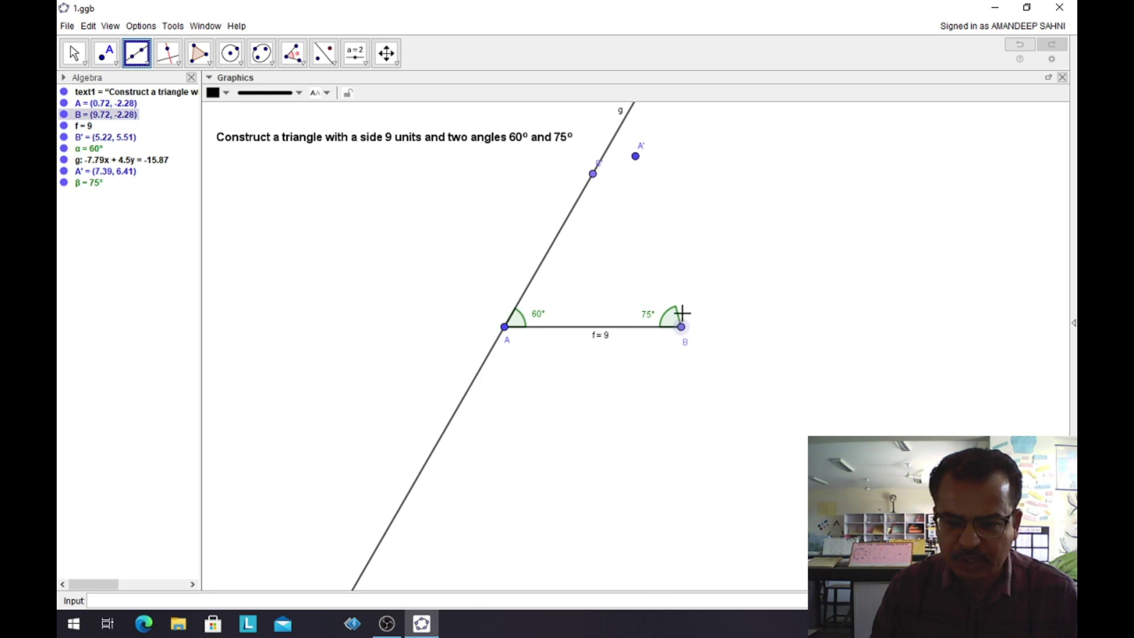
{"action": "left_click", "coordinate": [636, 158]}
Move the problem statement text clear of both lines and shift the labels of points B' and A' off the lines
{"action": "scroll", "coordinate": [788, 293], "scroll_direction": "up", "scroll_amount": 3}
{"action": "scroll", "coordinate": [797, 292], "scroll_direction": "down", "scroll_amount": 3}
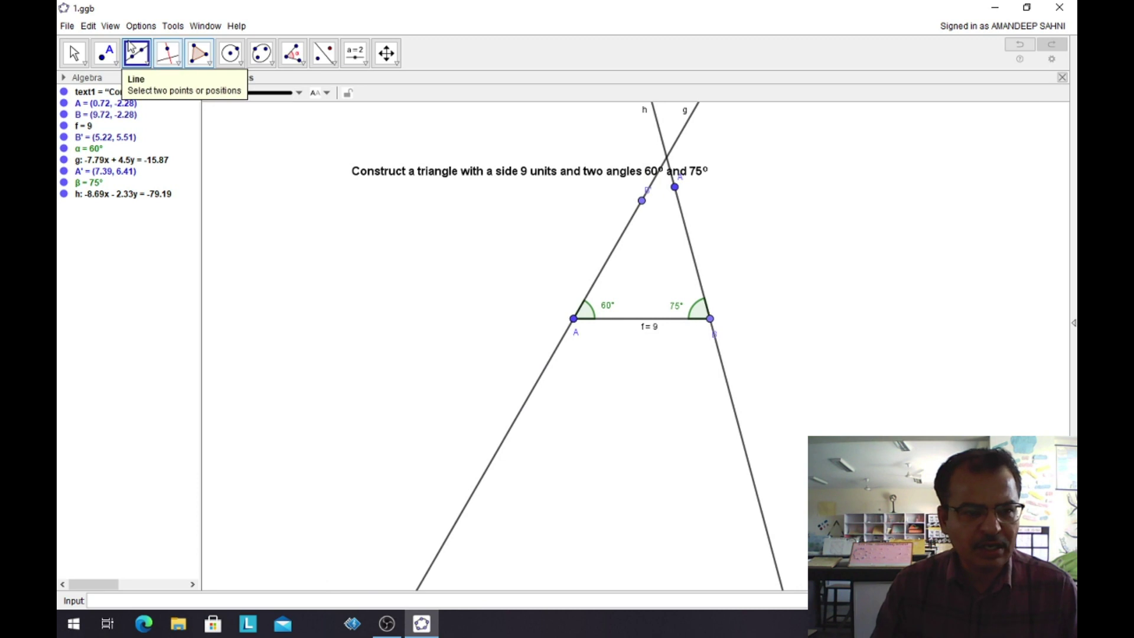
{"action": "left_click", "coordinate": [73, 53]}
{"action": "left_click_drag", "start_coordinate": [427, 180], "coordinate": [296, 160]}
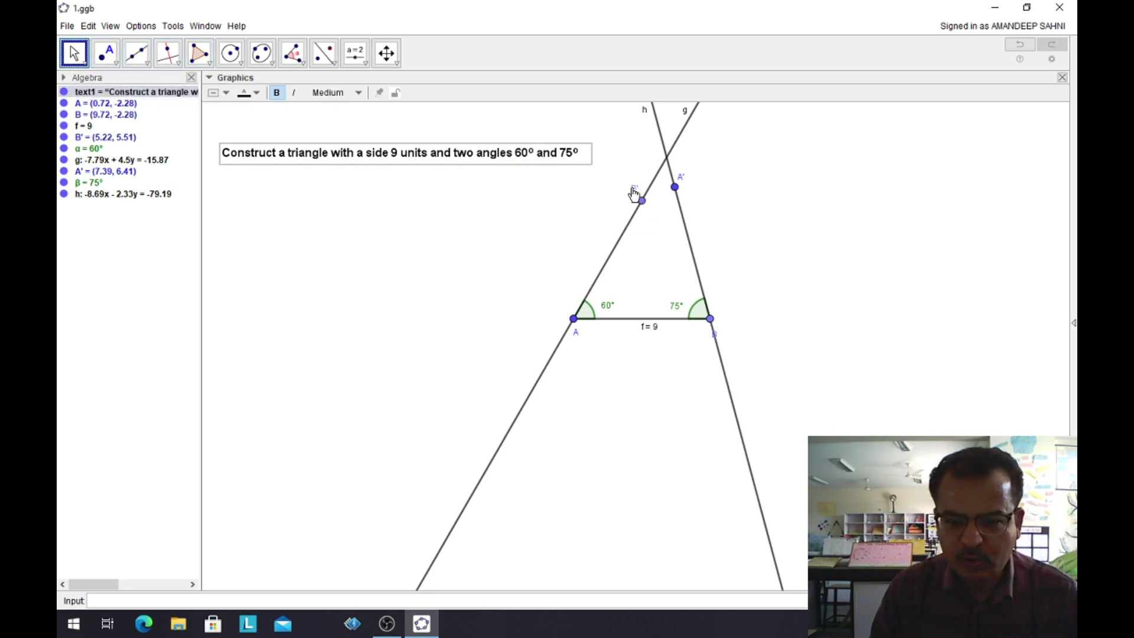
{"action": "left_click", "coordinate": [683, 187]}
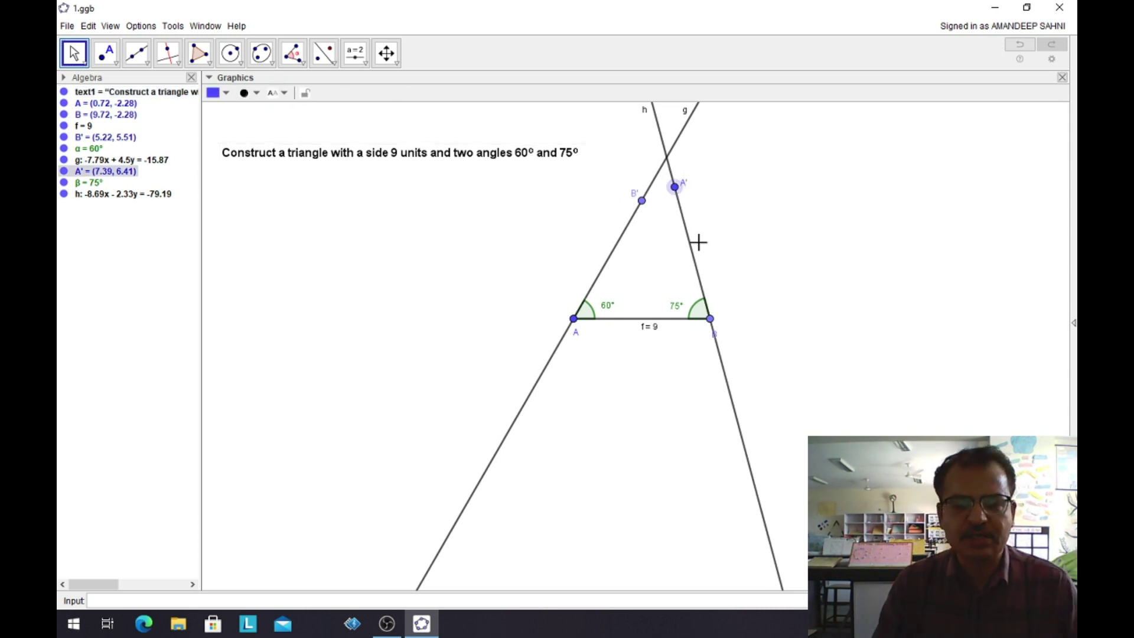
Create the intersection point of lines g and h
{"action": "left_click", "coordinate": [113, 61]}
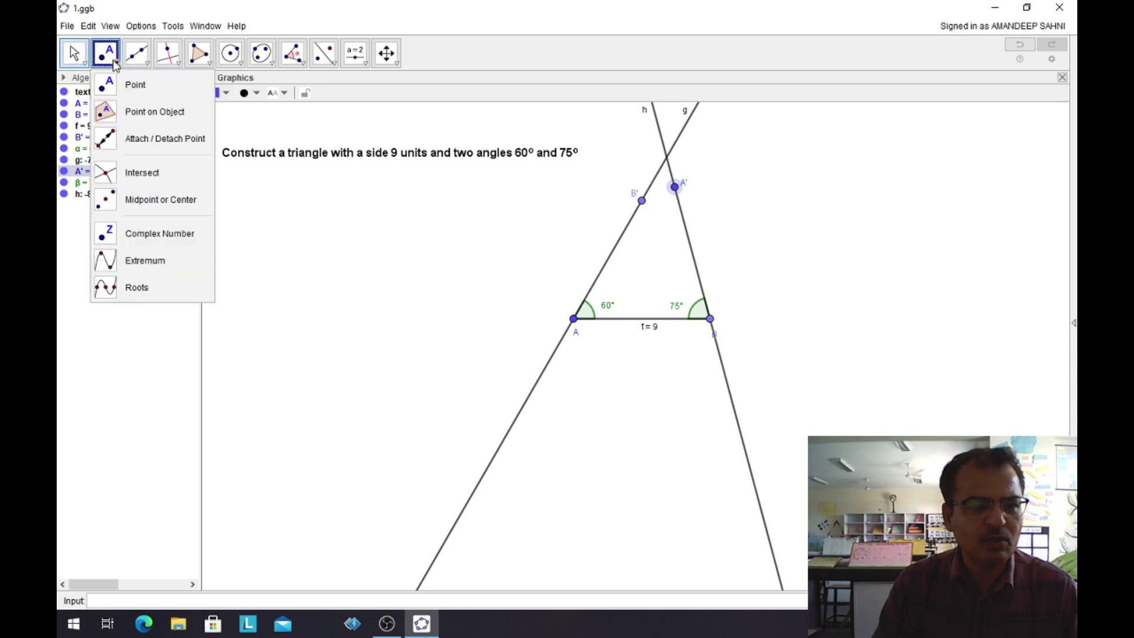
{"action": "left_click", "coordinate": [152, 175]}
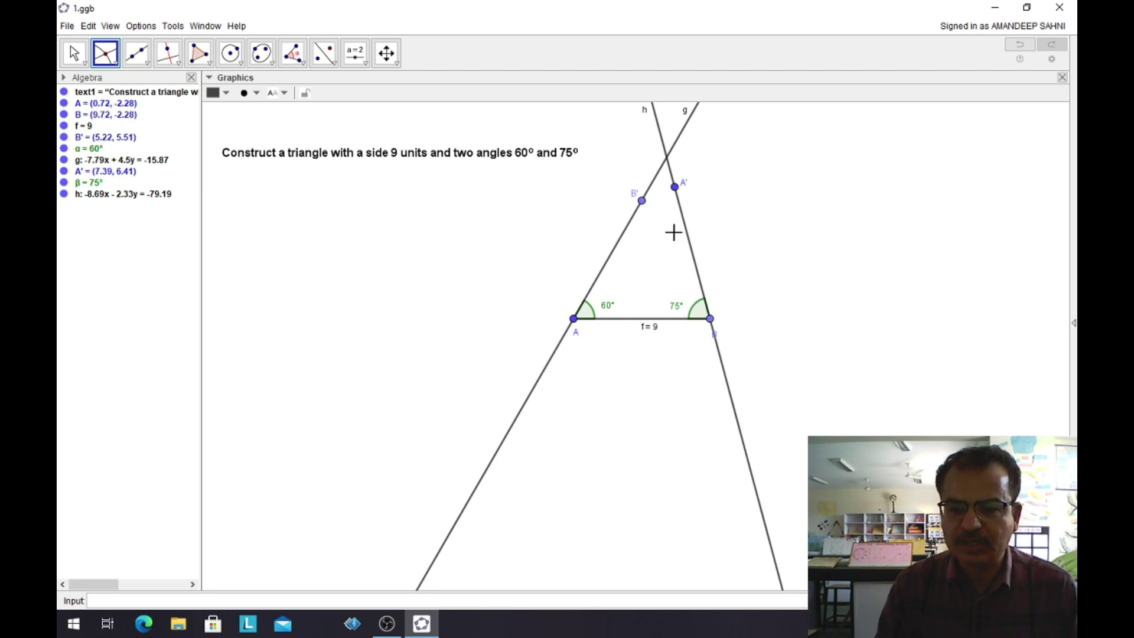
{"action": "left_click", "coordinate": [628, 232]}
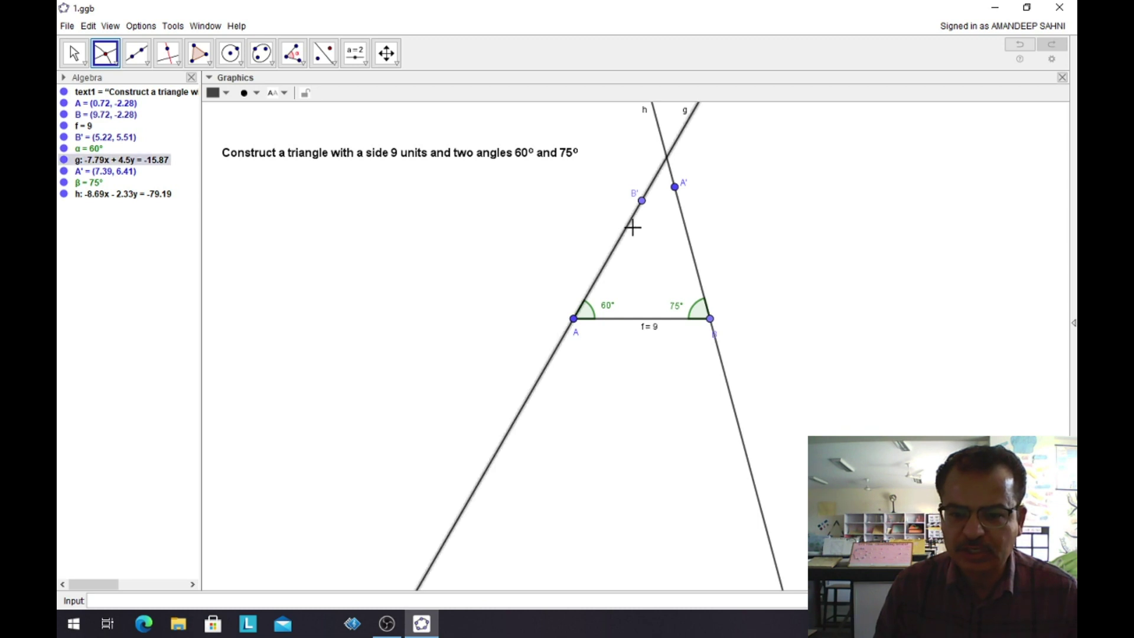
{"action": "left_click", "coordinate": [685, 236]}
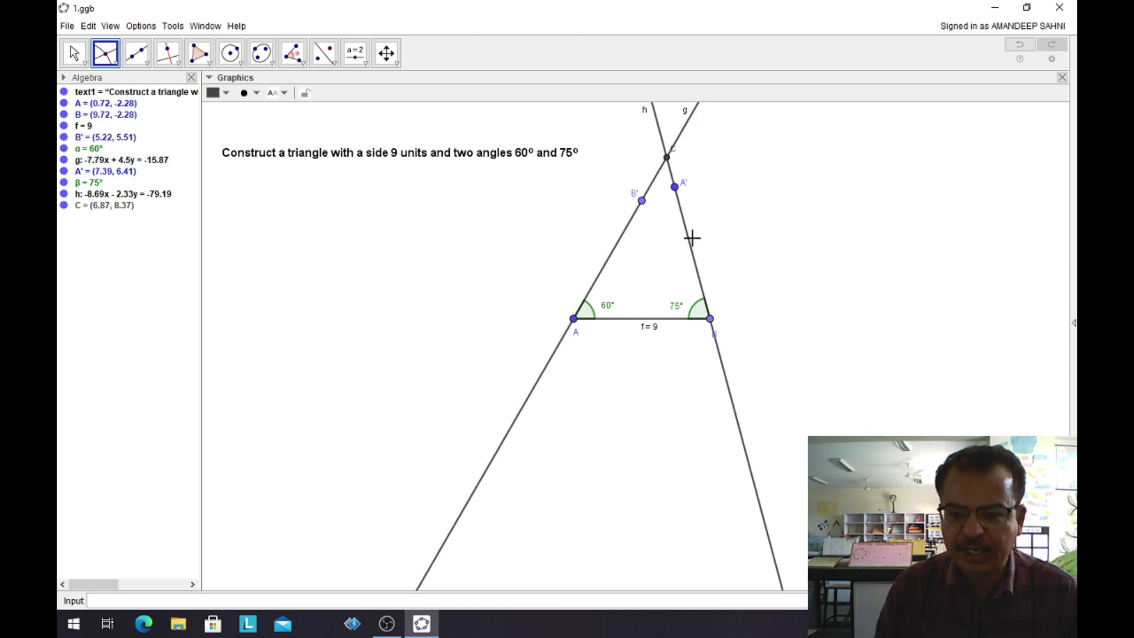
Hide line g through A and B' and line h through B and A'
{"action": "left_click", "coordinate": [74, 53]}
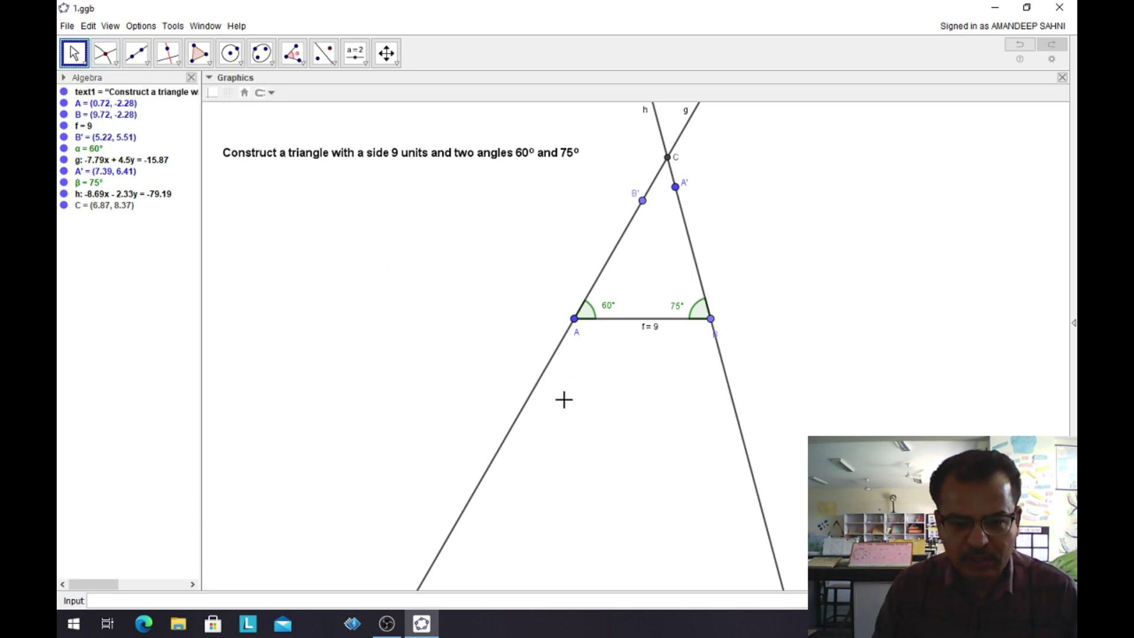
{"action": "right_click", "coordinate": [554, 361]}
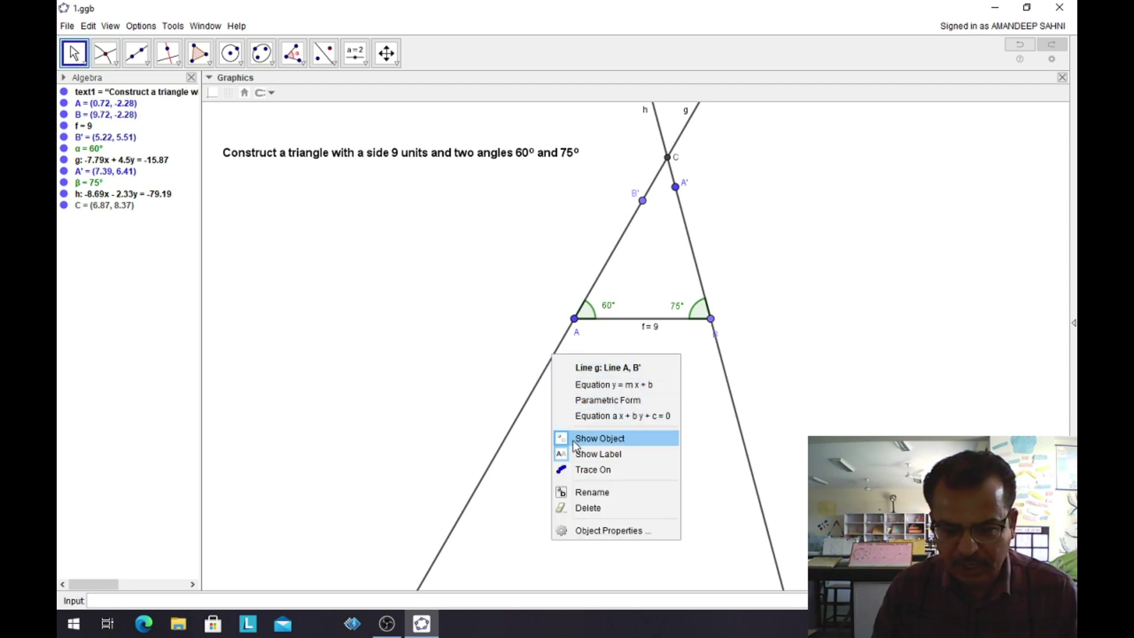
{"action": "left_click", "coordinate": [599, 438]}
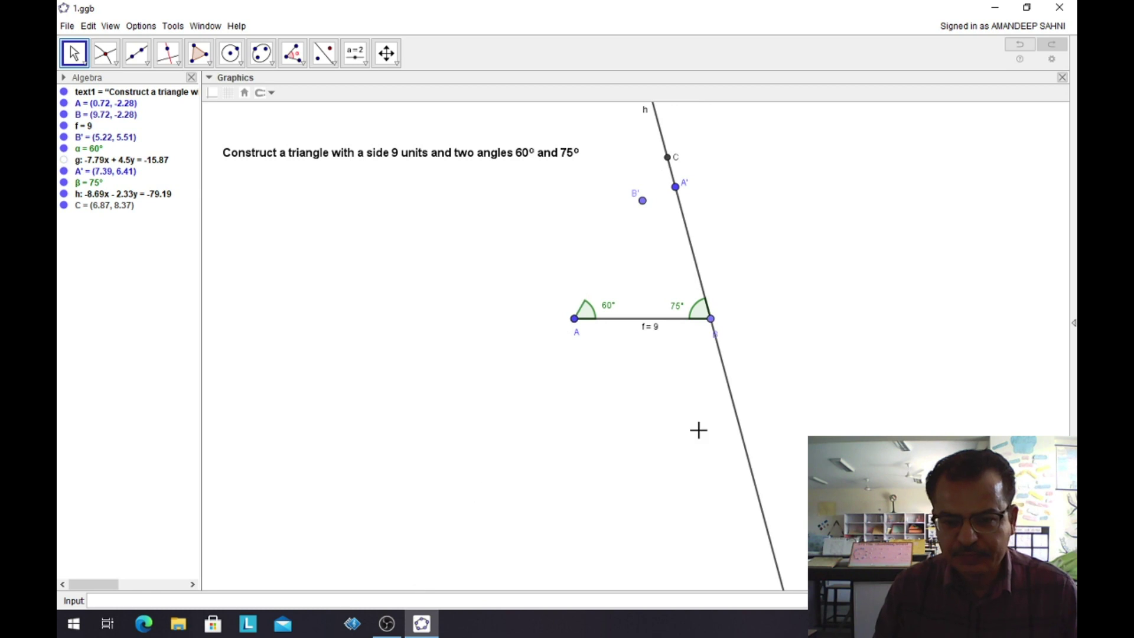
{"action": "right_click", "coordinate": [736, 412]}
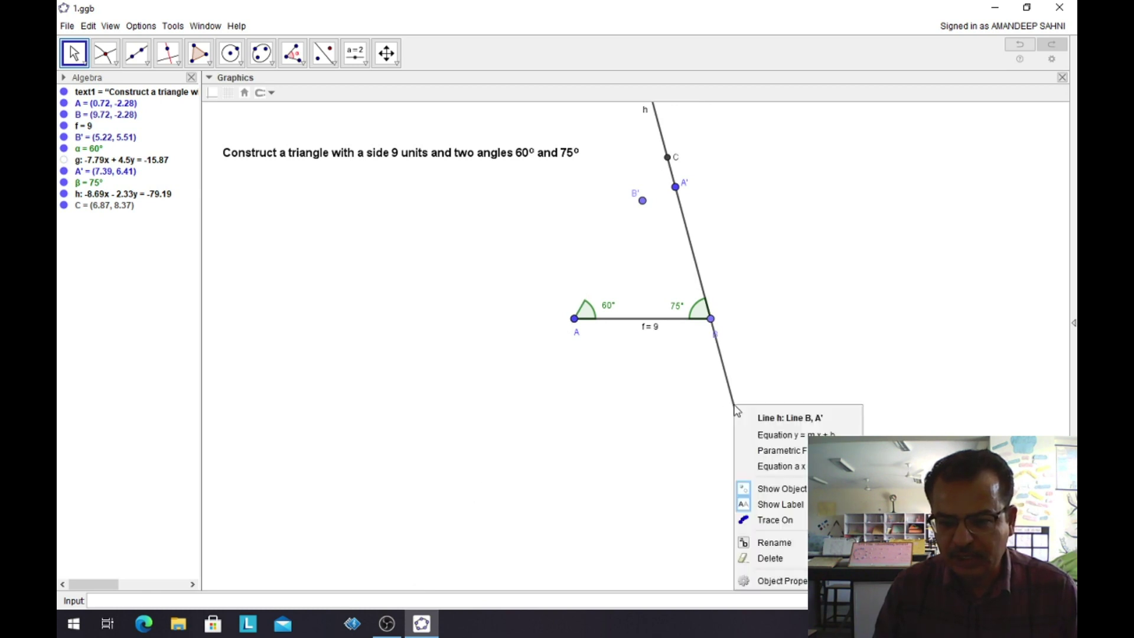
{"action": "left_click", "coordinate": [790, 492]}
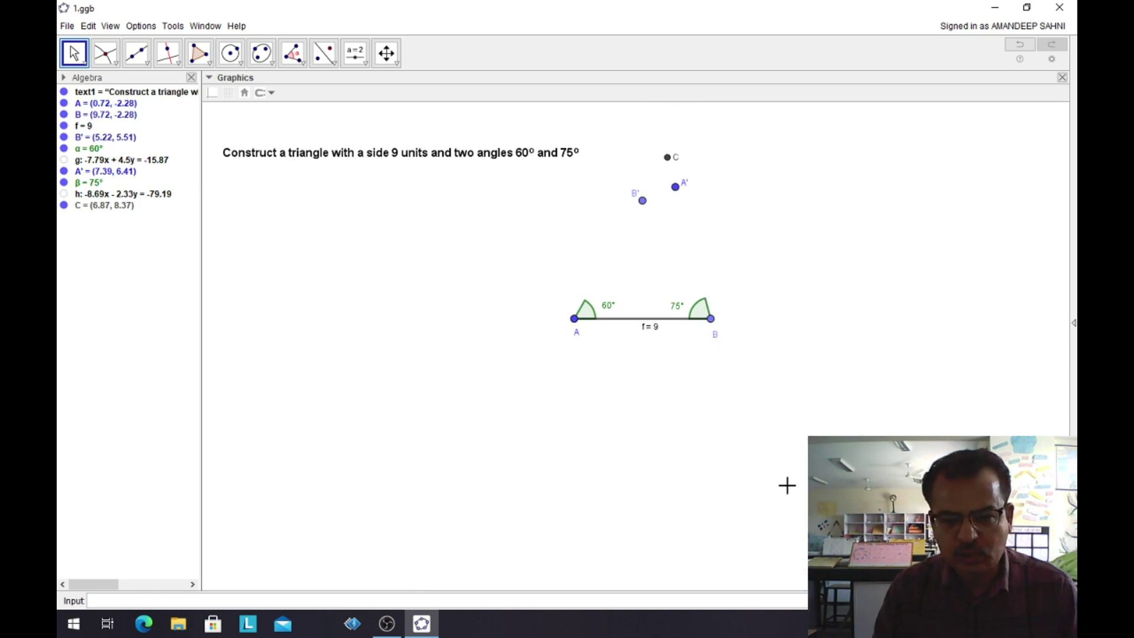
Hide the helper points A' and B' and the segment f between A and B
{"action": "right_click", "coordinate": [677, 190]}
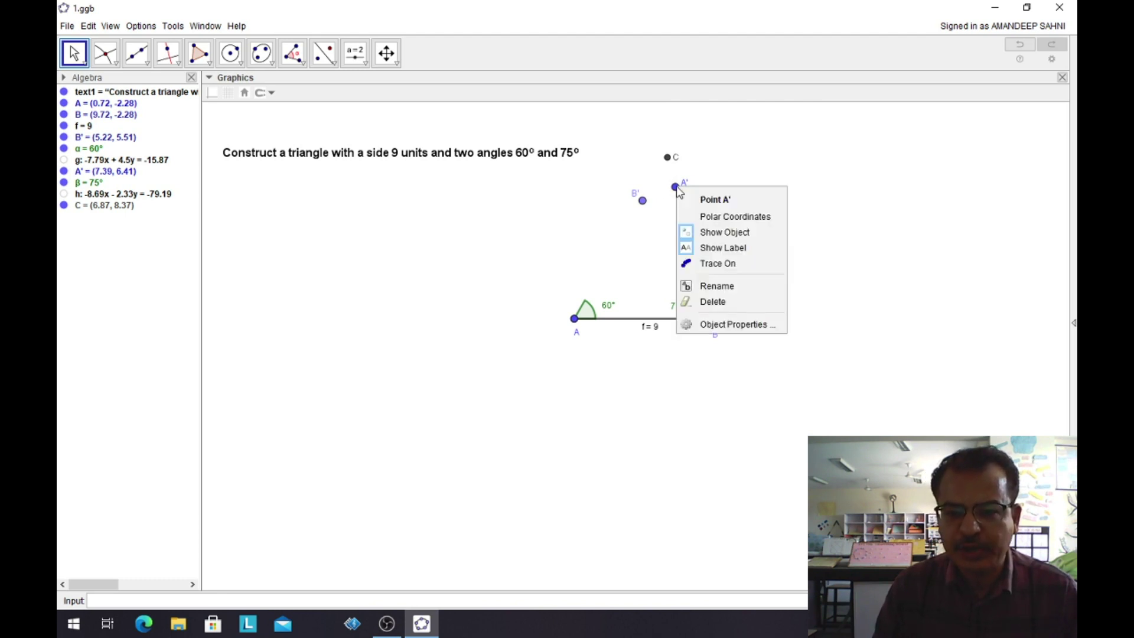
{"action": "left_click", "coordinate": [728, 234]}
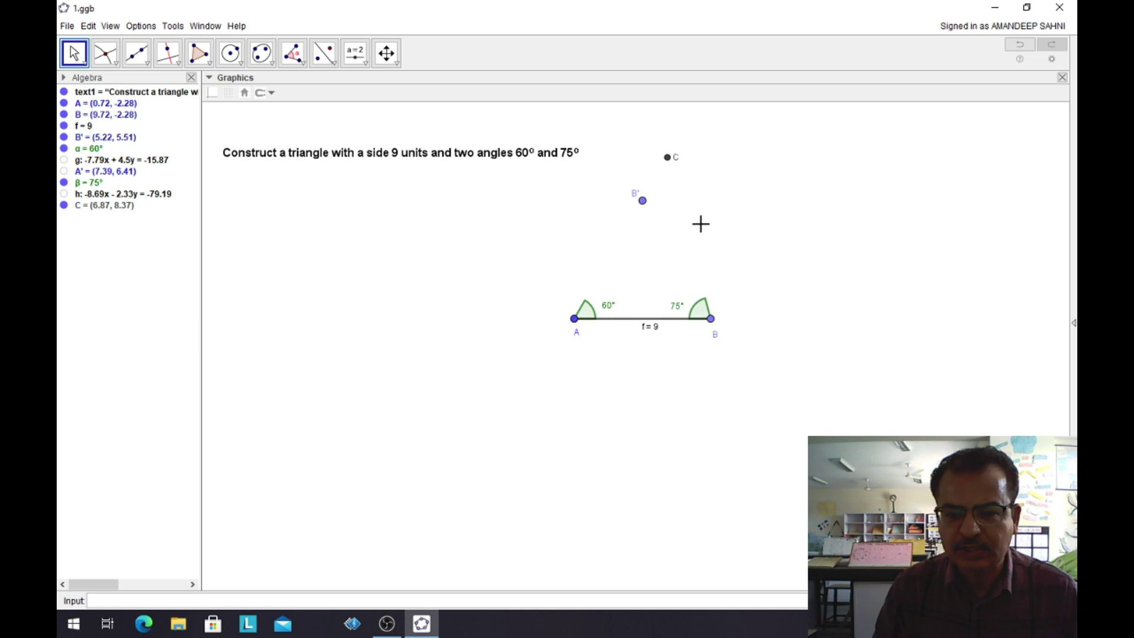
{"action": "right_click", "coordinate": [642, 200]}
{"action": "left_click", "coordinate": [680, 252]}
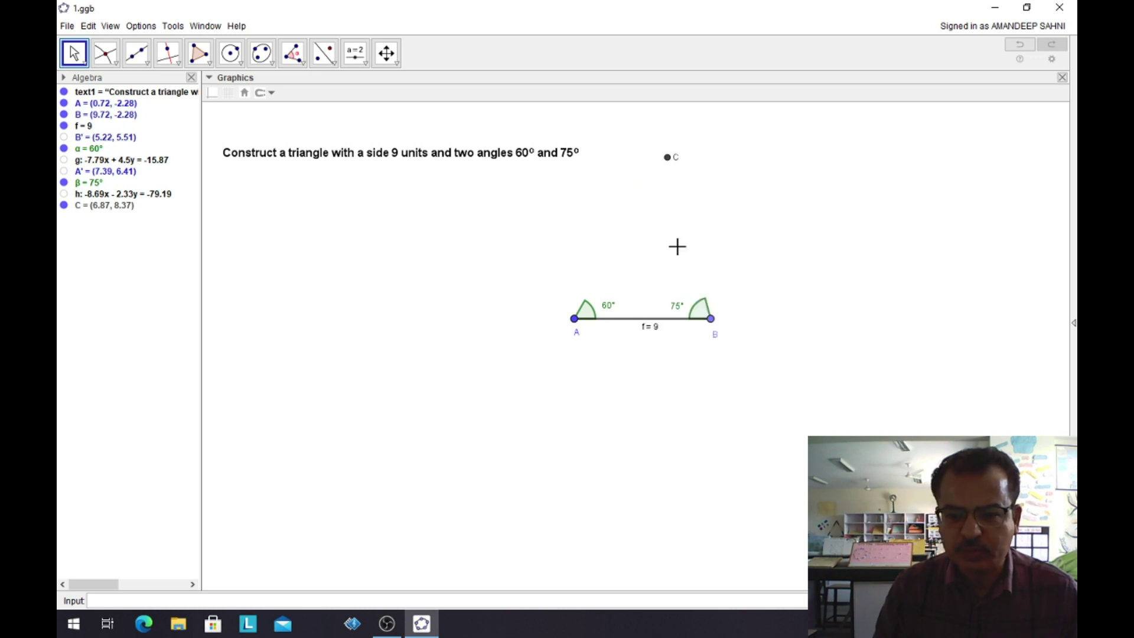
{"action": "right_click", "coordinate": [630, 326]}
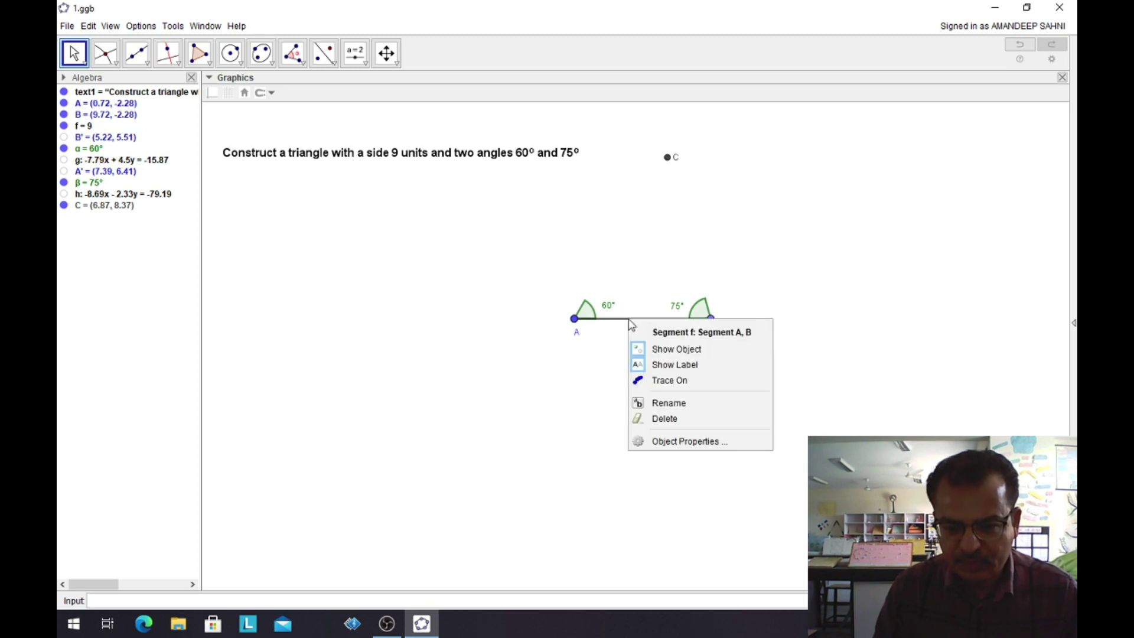
{"action": "left_click", "coordinate": [690, 353]}
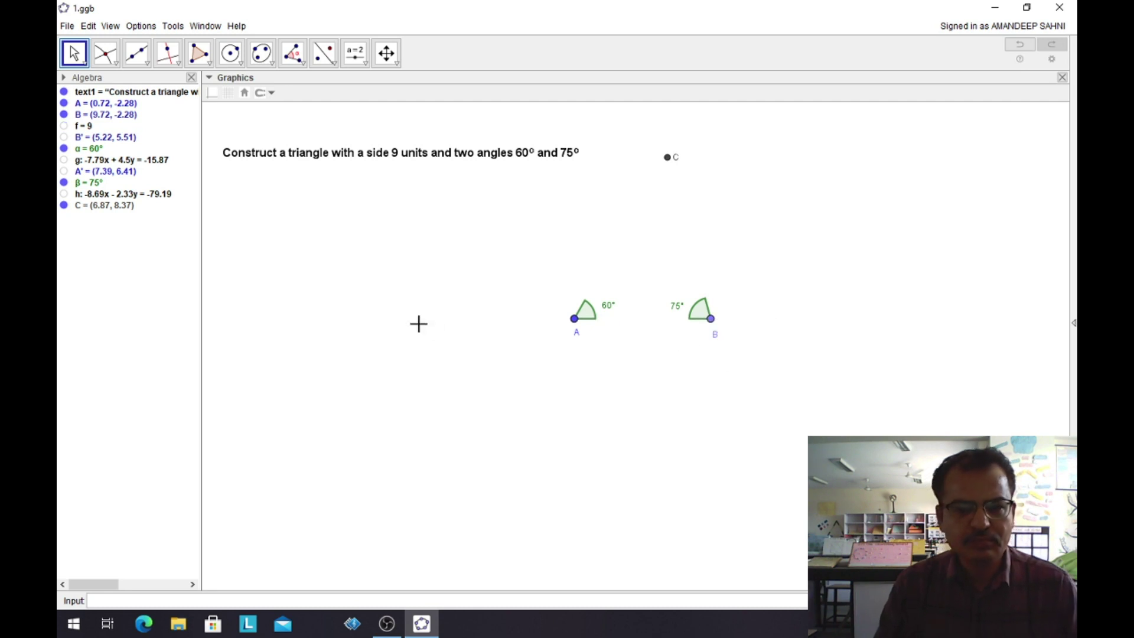